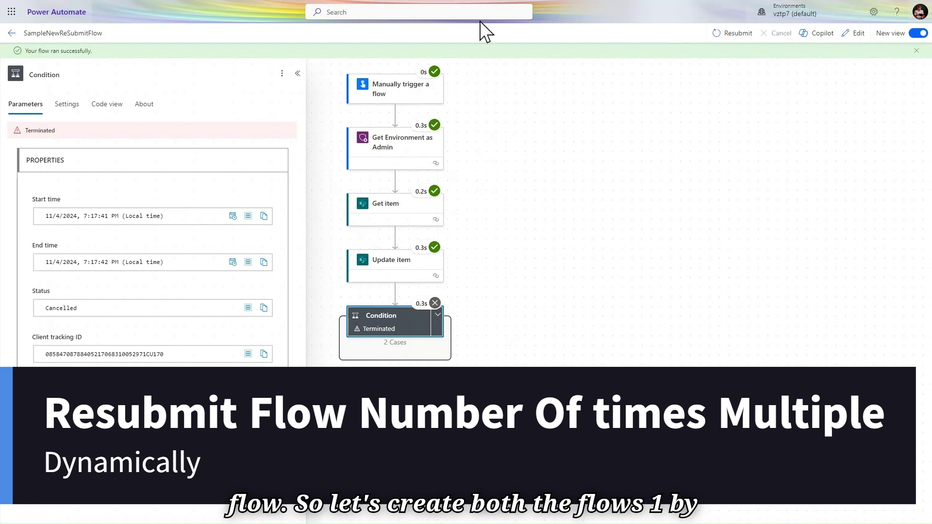
# Step: Create a blank instant cloud flow named dynamicallresubmitflow with the Manually trigger a flow trigger
pyautogui.moveTo(474, 5)
pyautogui.click(283, 11)
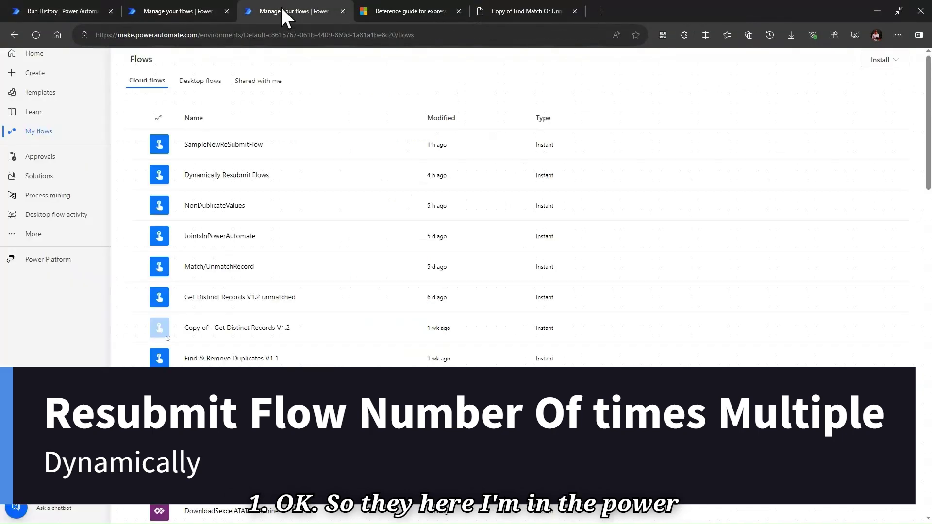
pyautogui.click(62, 72)
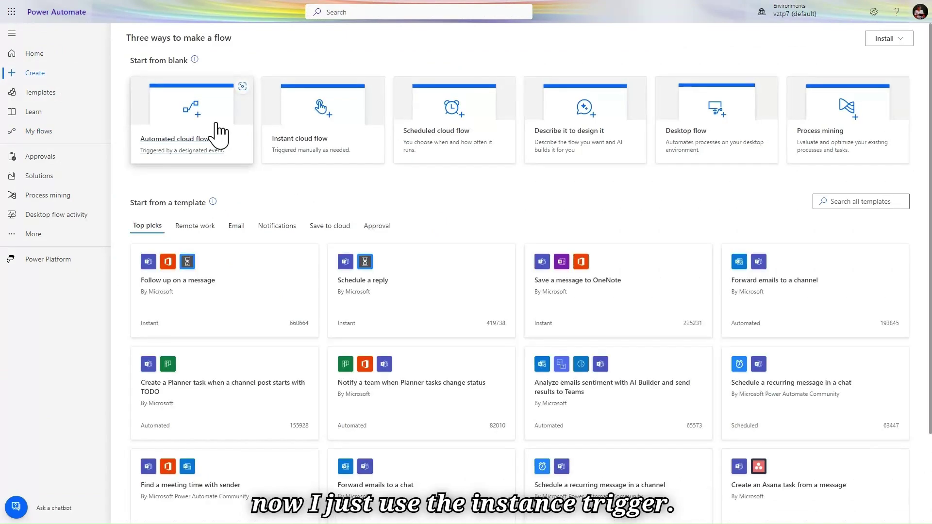
pyautogui.click(351, 155)
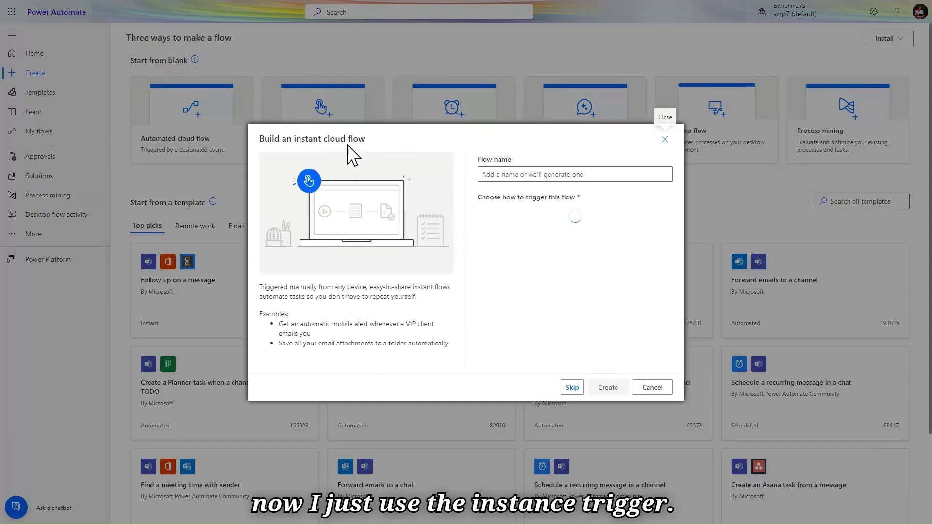
pyautogui.click(542, 174)
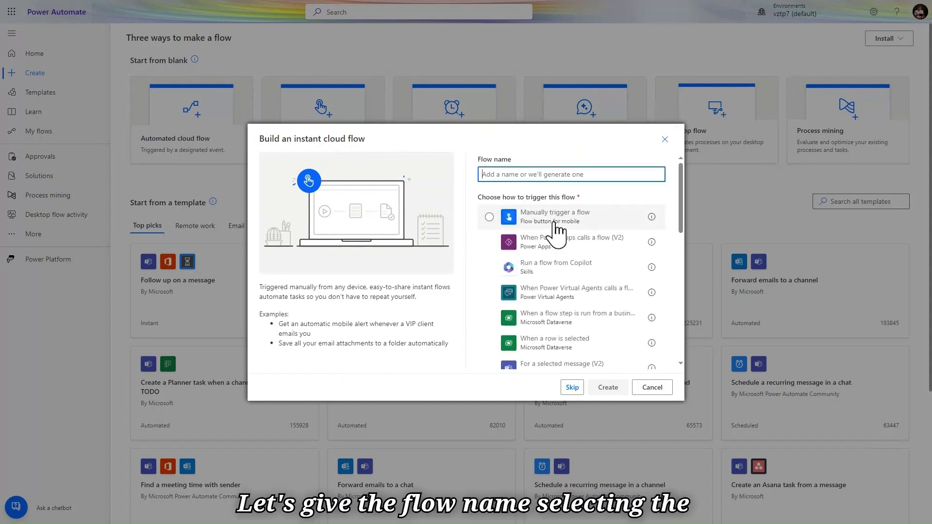
pyautogui.click(552, 230)
pyautogui.click(540, 175)
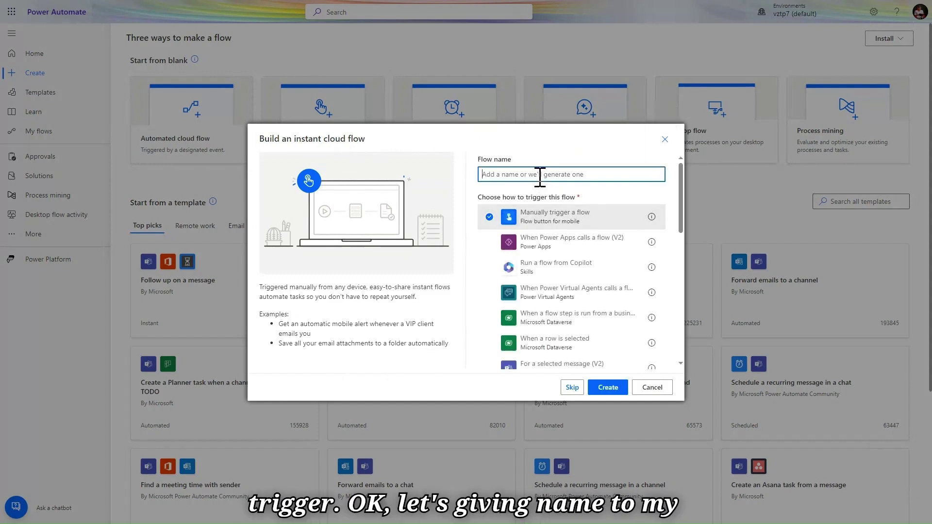
pyautogui.write('d')
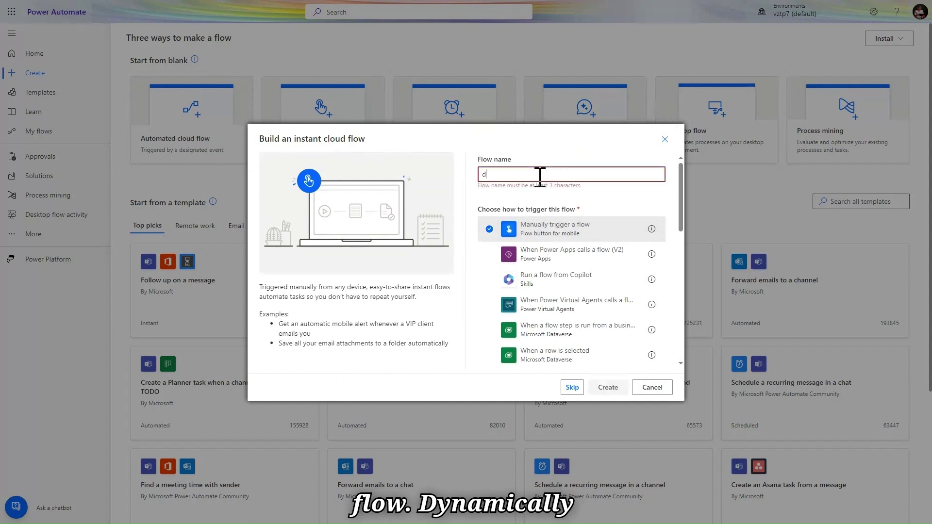
pyautogui.write('ynamica')
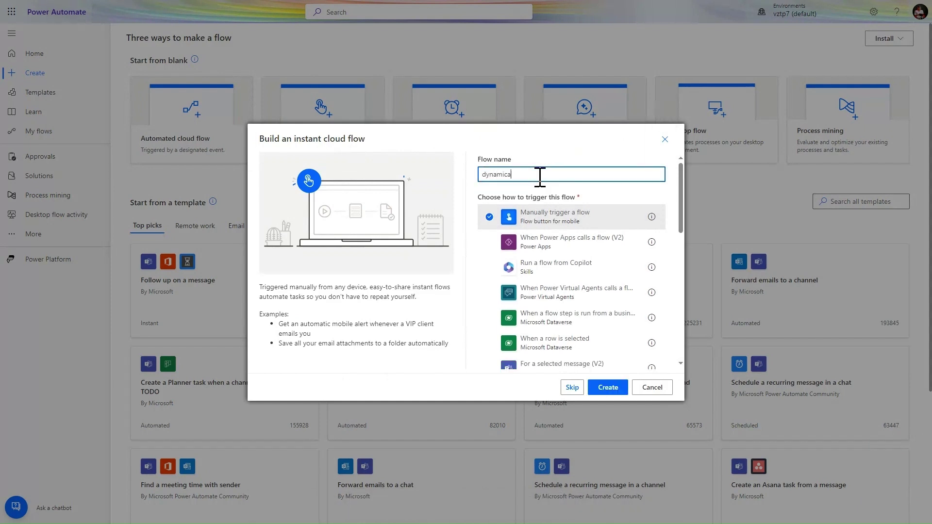
pyautogui.write('llresu')
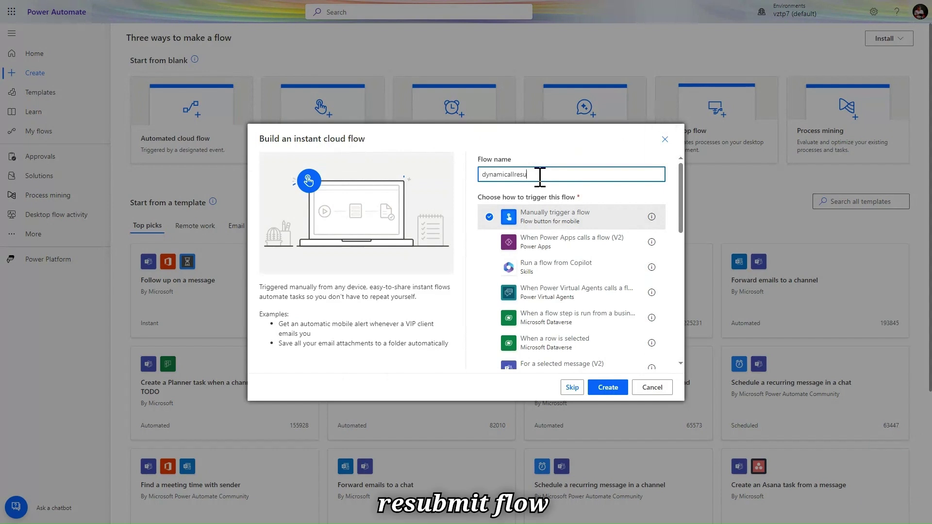
pyautogui.write('bmitflow')
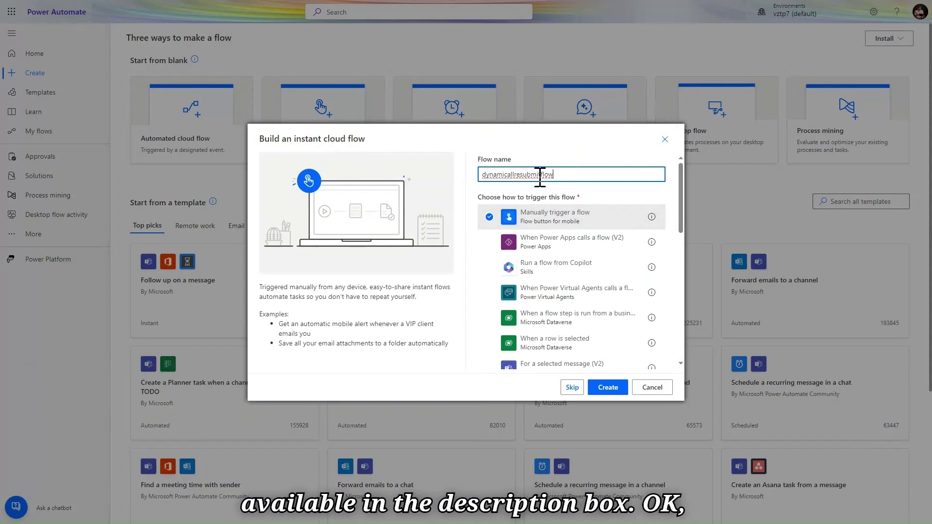
pyautogui.click(619, 391)
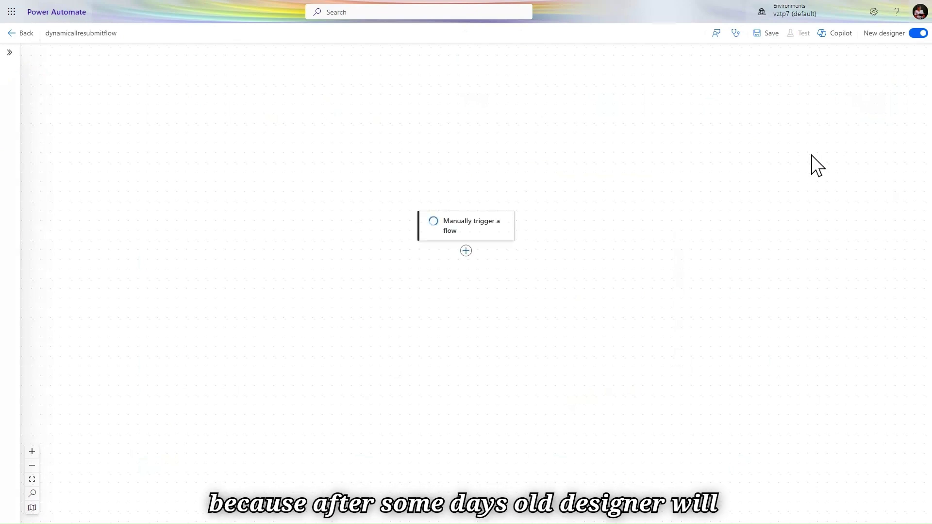
# Step: Add the Power Platform for Admins action Get Environment as Admin after the manual trigger
pyautogui.moveTo(484, 150); pyautogui.dragTo(625, 129)
pyautogui.scroll(-2, 669, 64)
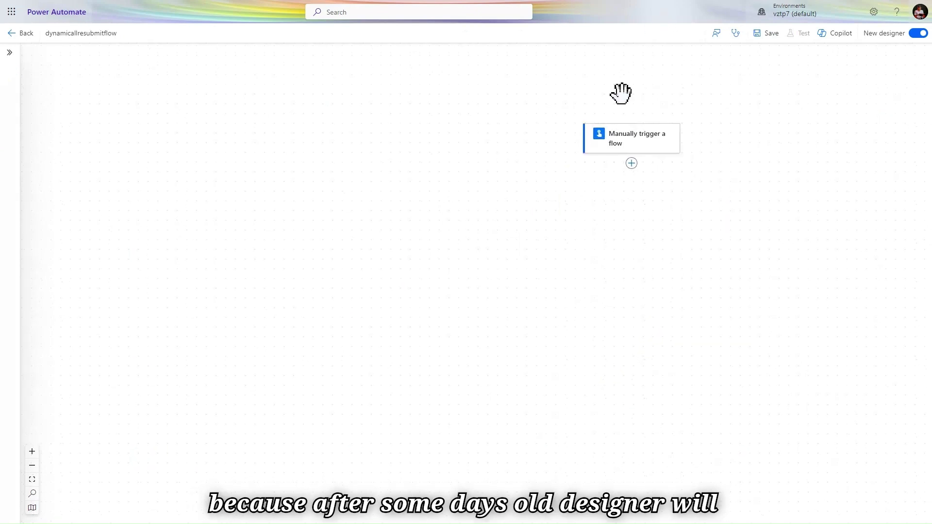
pyautogui.moveTo(619, 92); pyautogui.dragTo(615, 64)
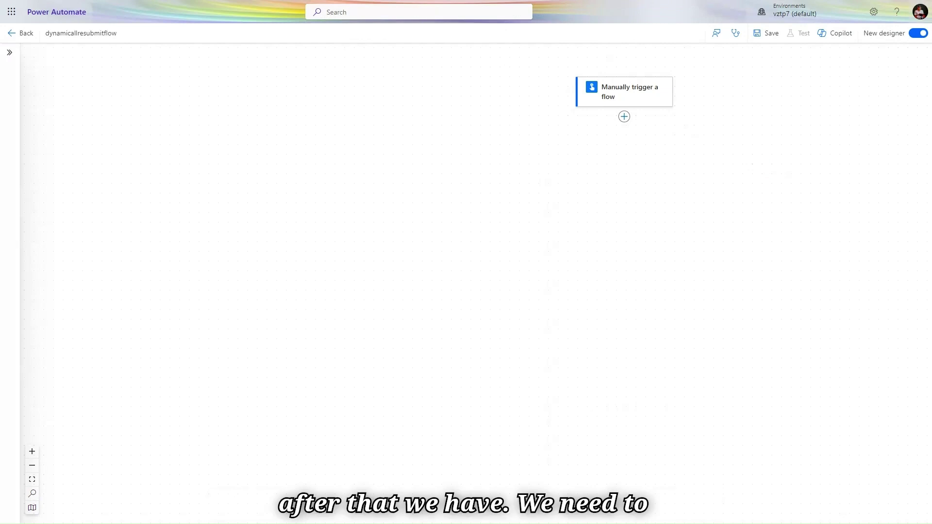
pyautogui.click(624, 116)
pyautogui.click(653, 116)
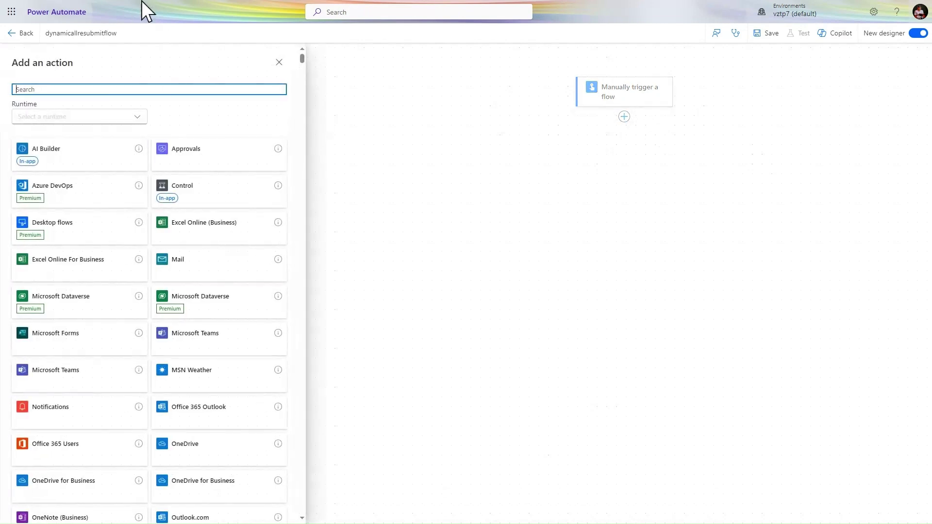
pyautogui.write('get')
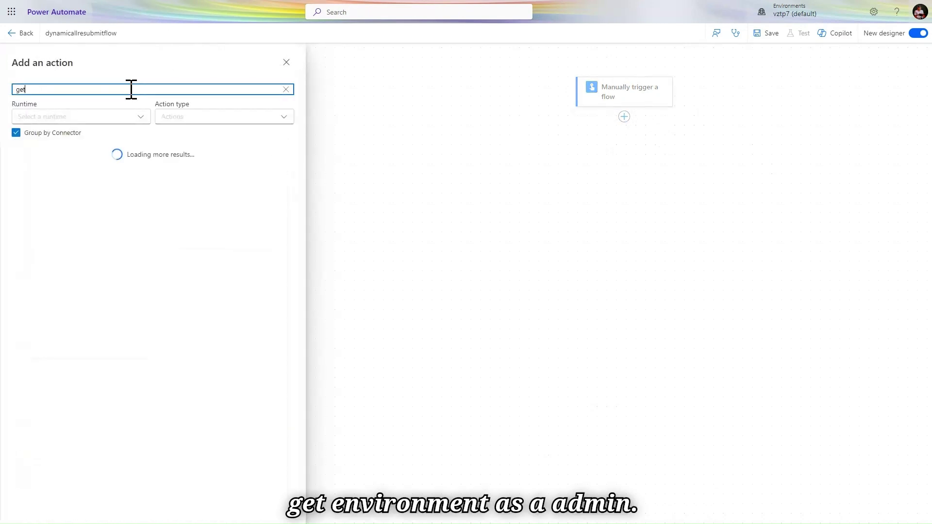
pyautogui.write(' environment as adm')
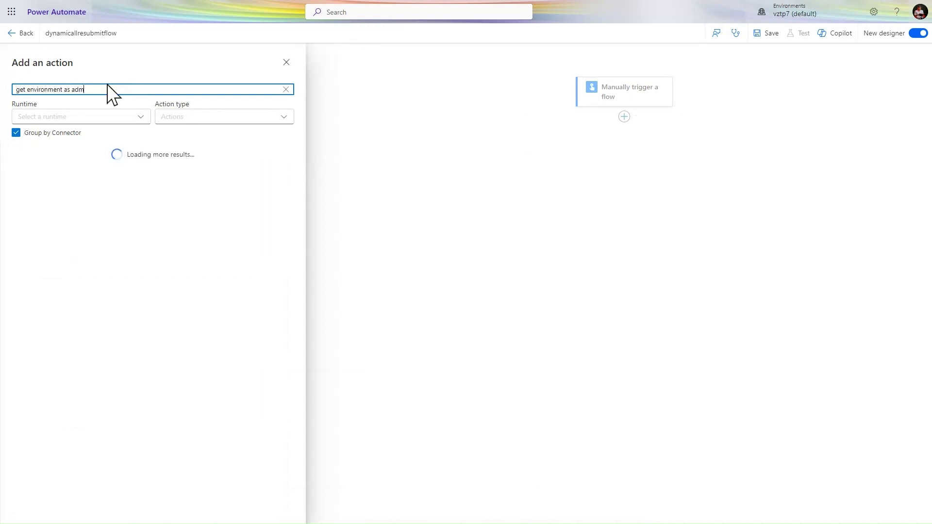
pyautogui.write('in')
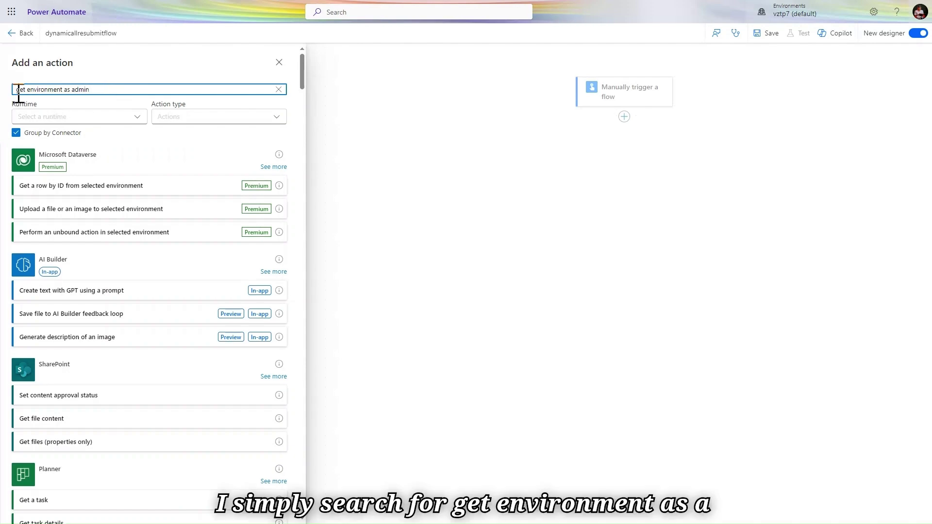
pyautogui.scroll(-8, 92, 361)
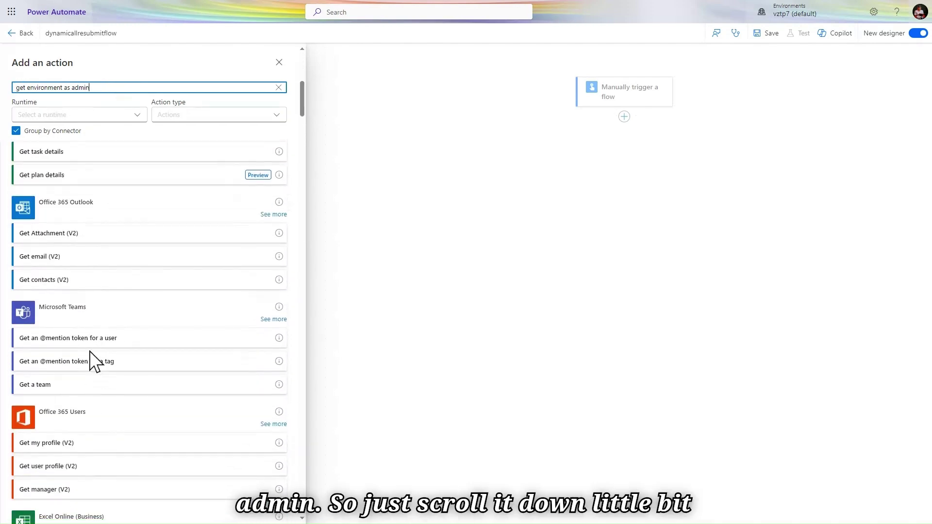
pyautogui.scroll(-15, 95, 362)
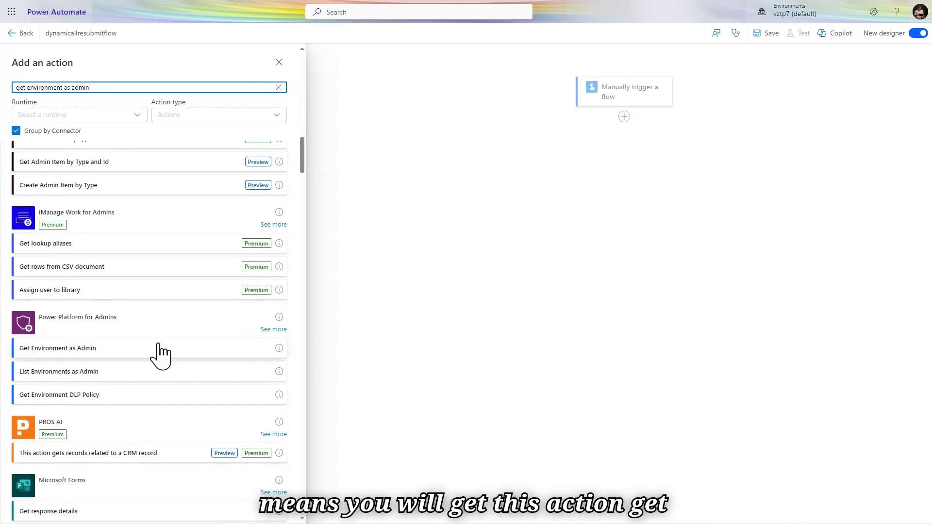
pyautogui.click(115, 354)
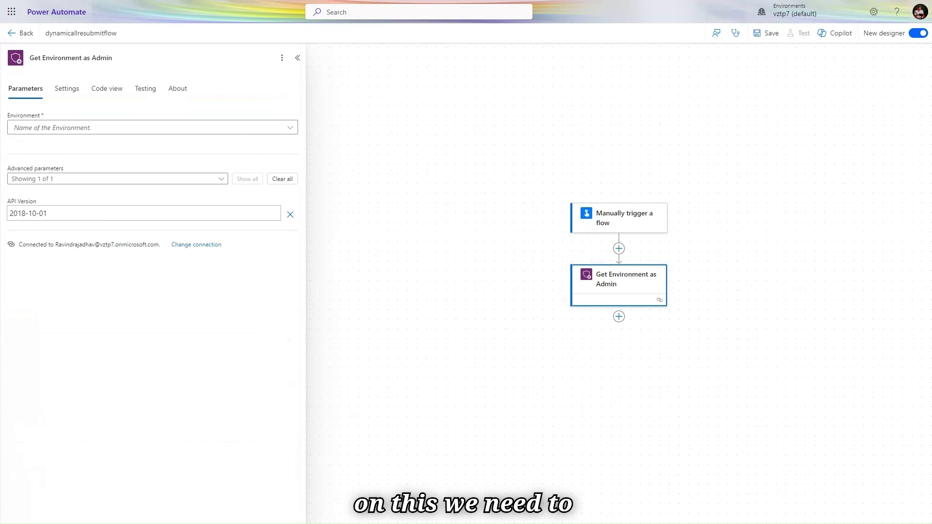
# Step: Set the Environment of Get Environment as Admin to a custom value with the expression workflow()?['tags']['enviromentName']
pyautogui.click(65, 128)
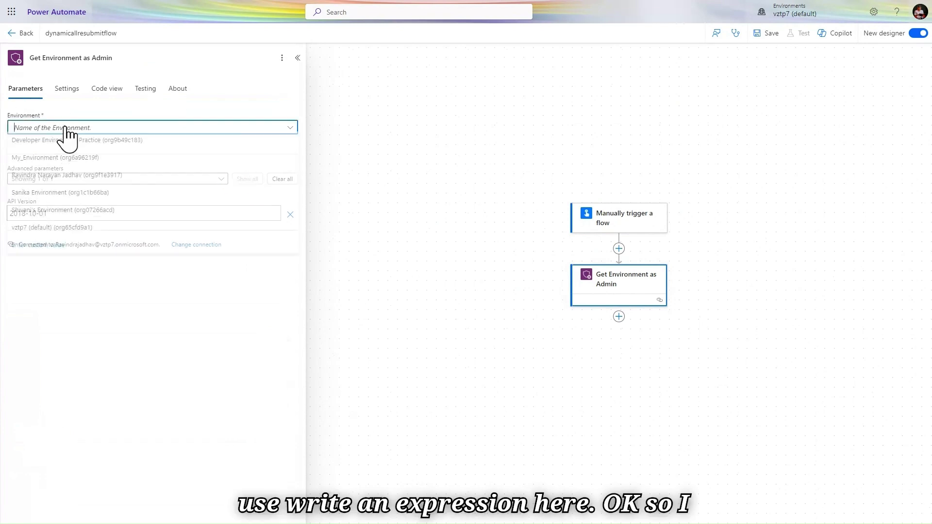
pyautogui.click(37, 248)
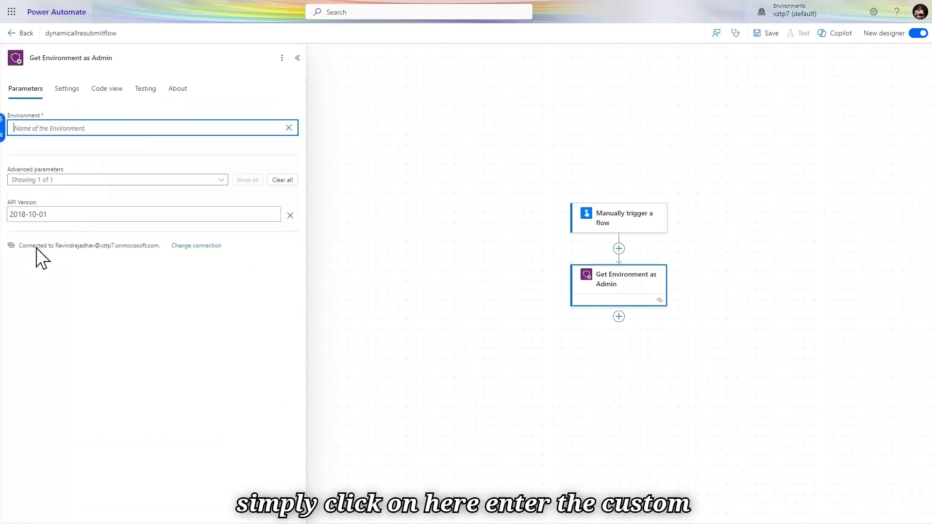
pyautogui.click(3, 132)
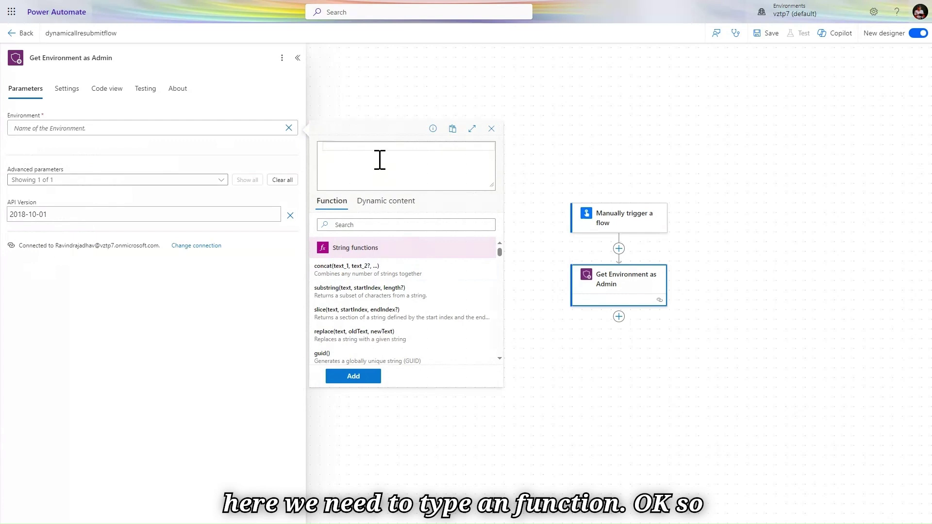
pyautogui.write('work')
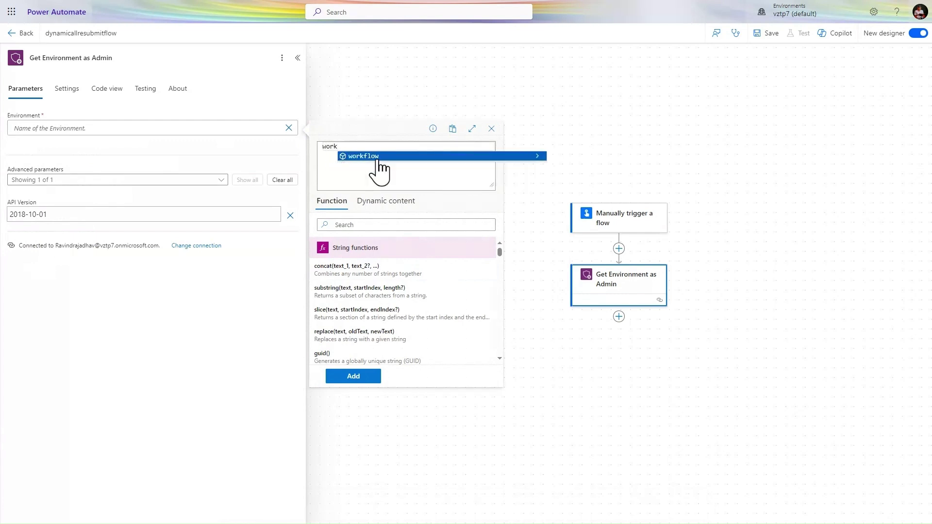
pyautogui.click(377, 156)
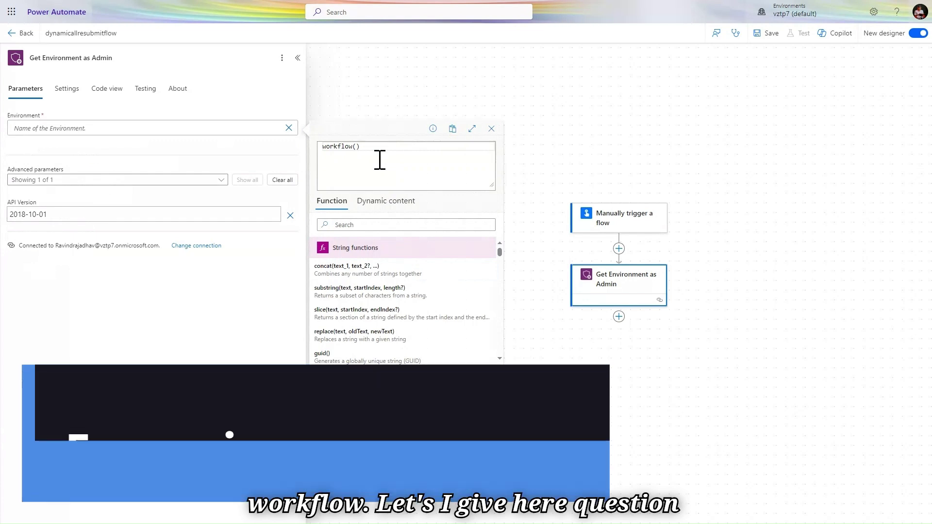
pyautogui.write('?')
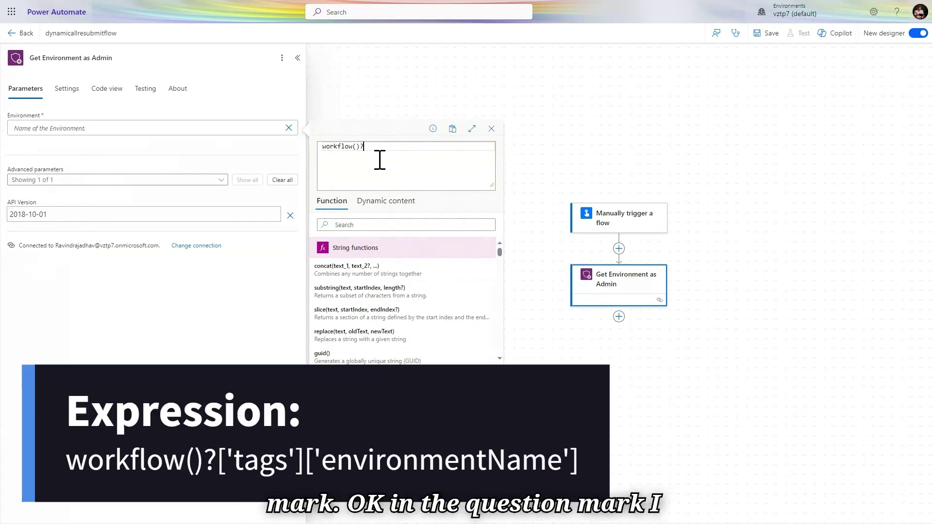
pyautogui.write('[')
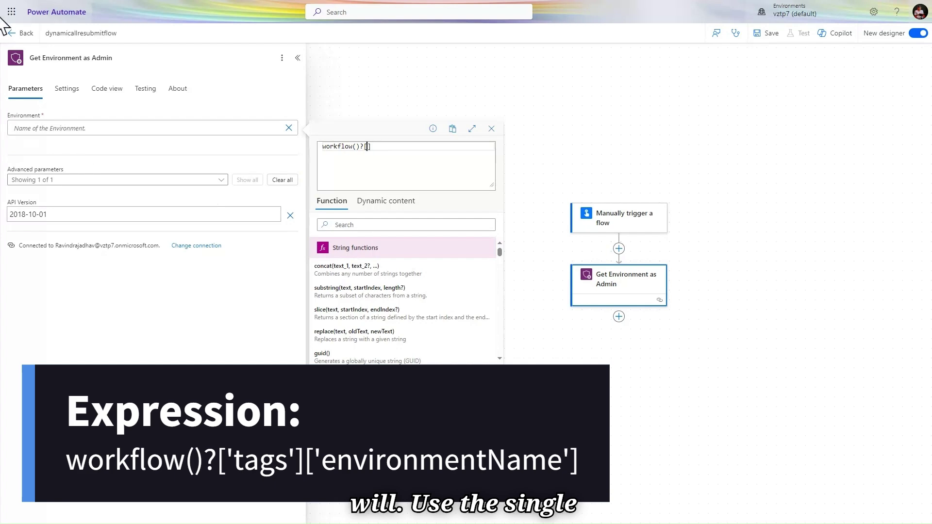
pyautogui.write("'tags']")
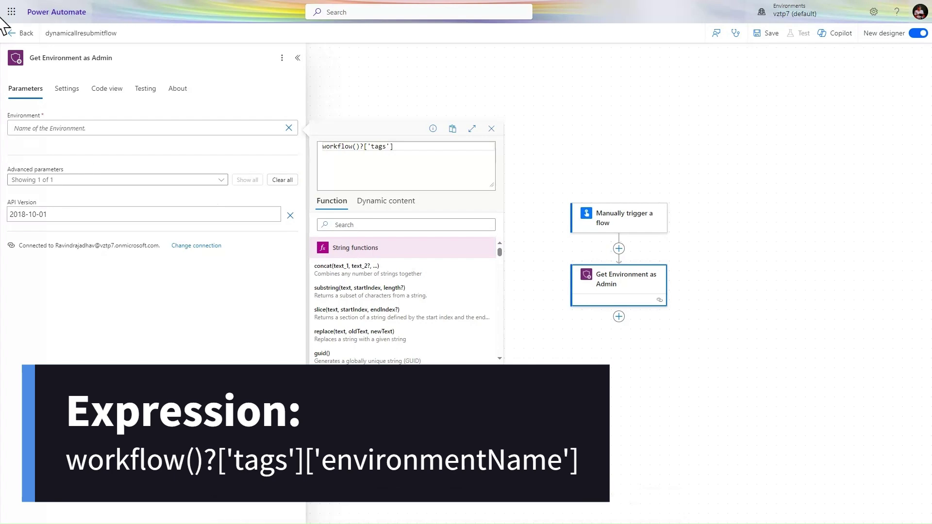
pyautogui.write('[')
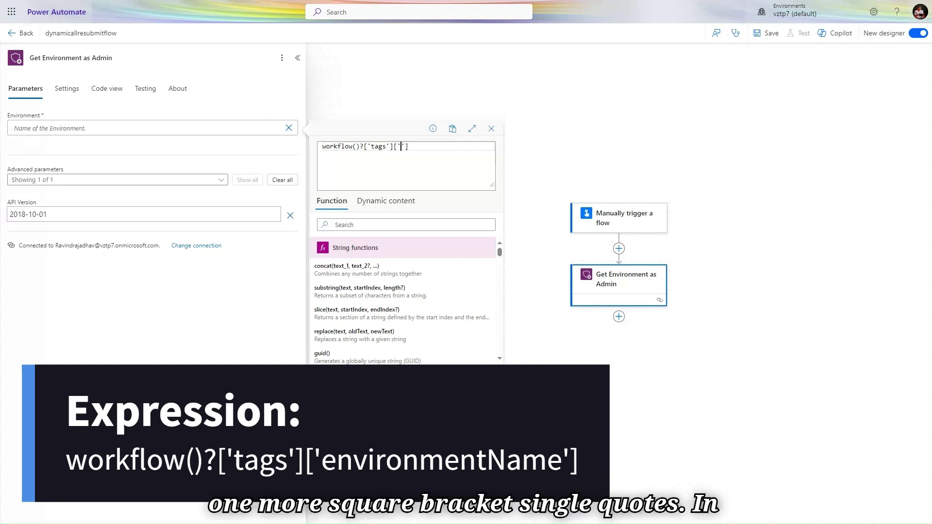
pyautogui.write("'")
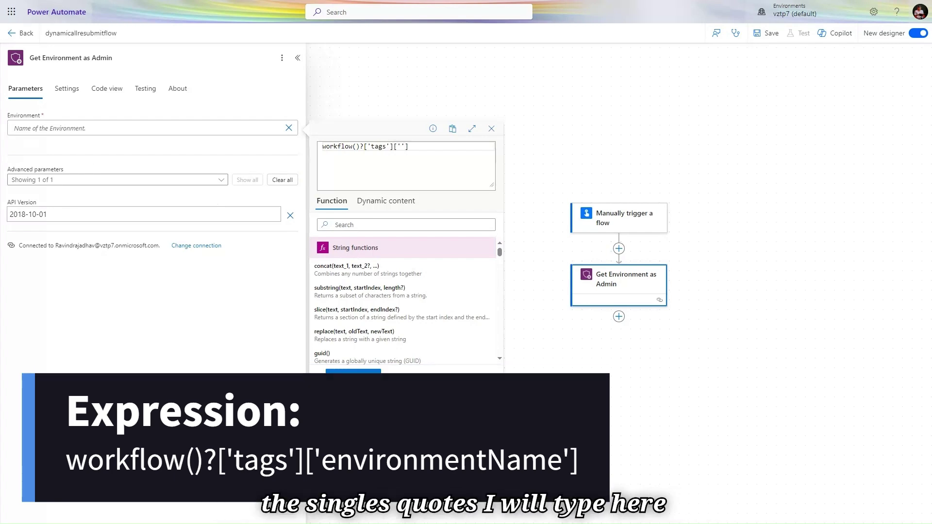
pyautogui.write('enviromentName')
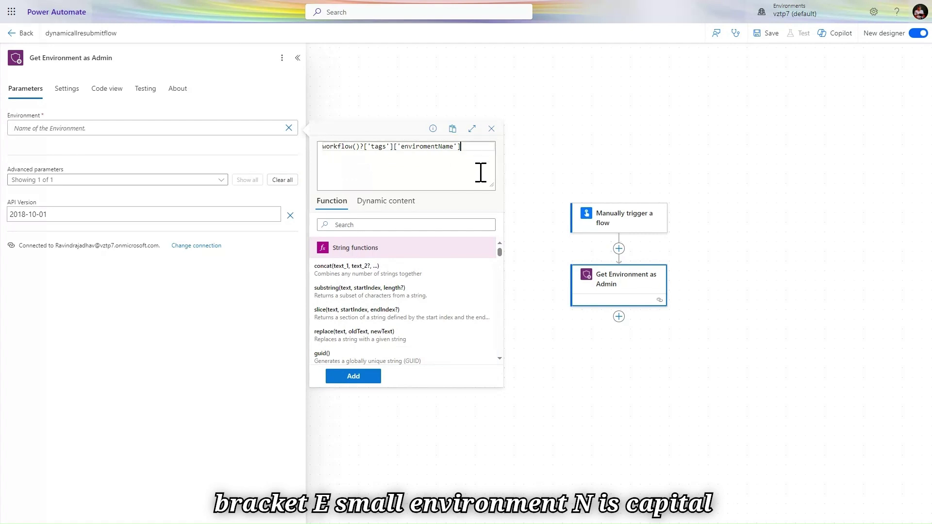
pyautogui.click(357, 375)
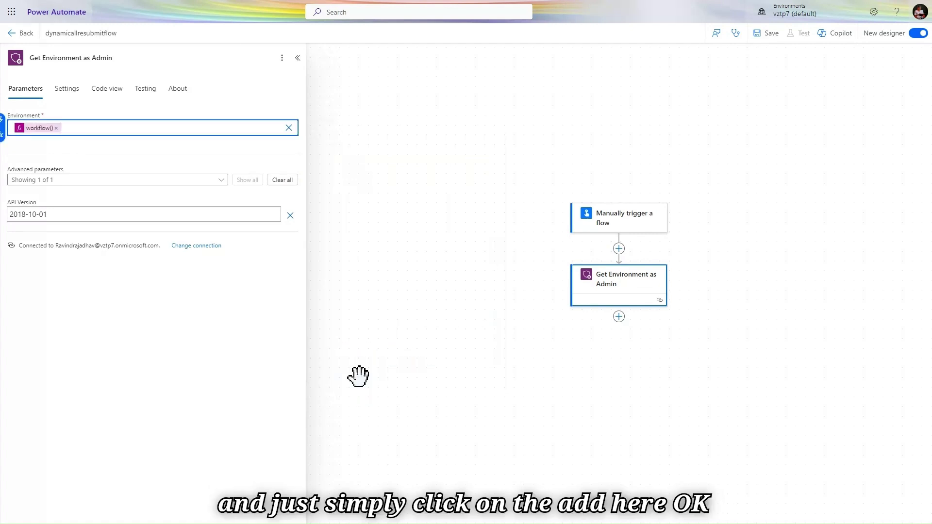
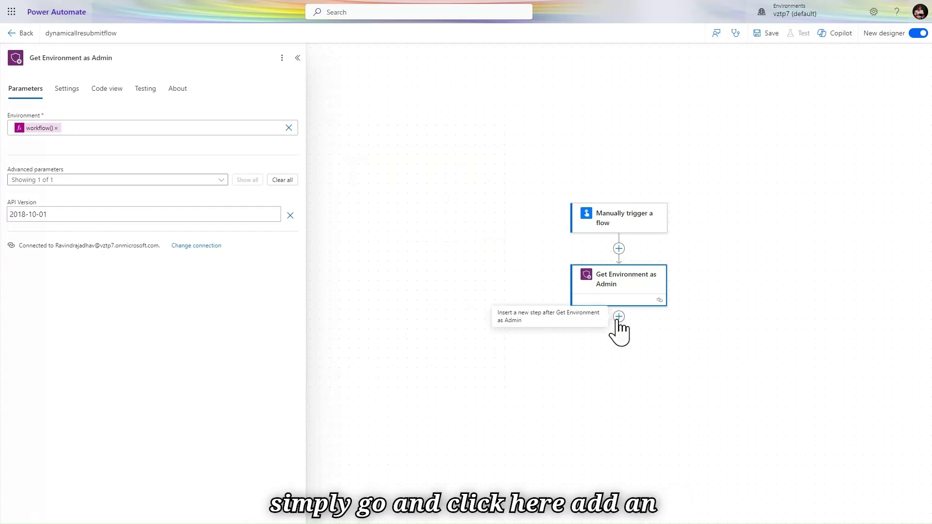
# Step: Add the Power Automate Management action Resubmit Flow after Get Environment as Admin
pyautogui.click(618, 317)
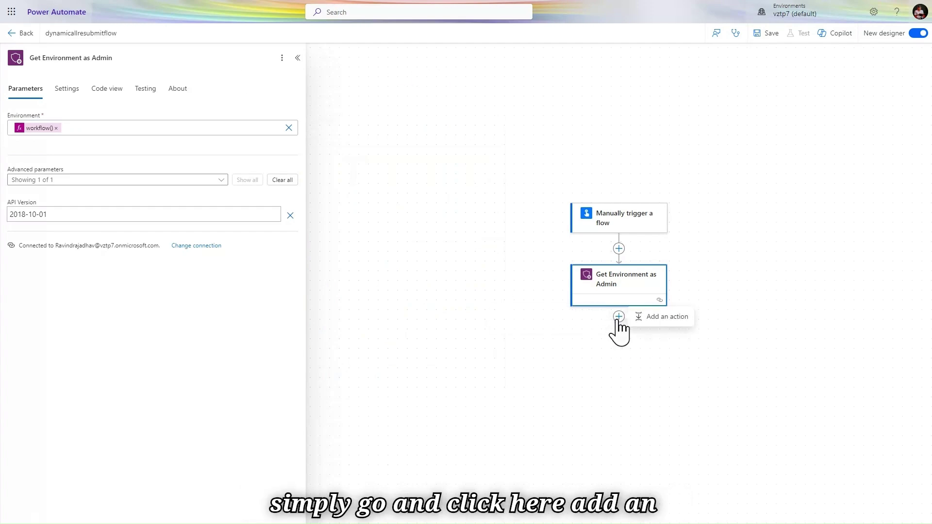
pyautogui.click(676, 320)
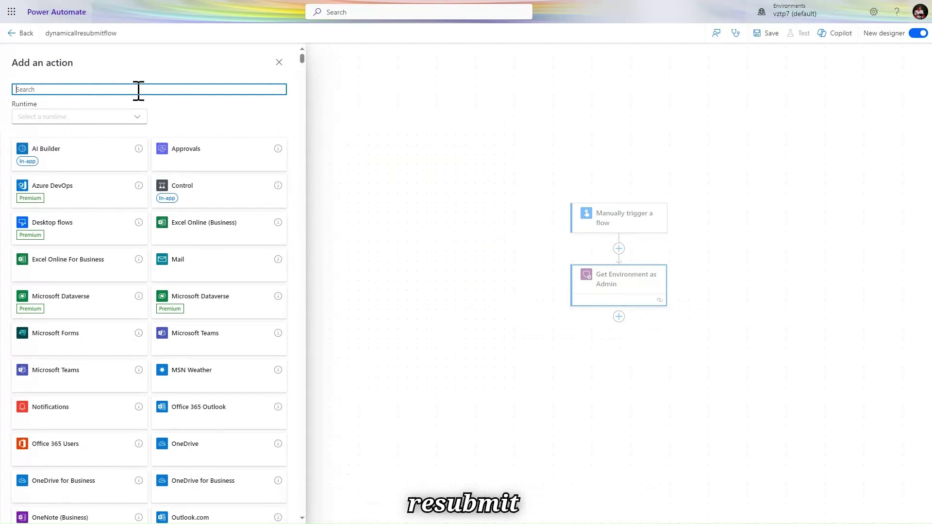
pyautogui.write('resubmit')
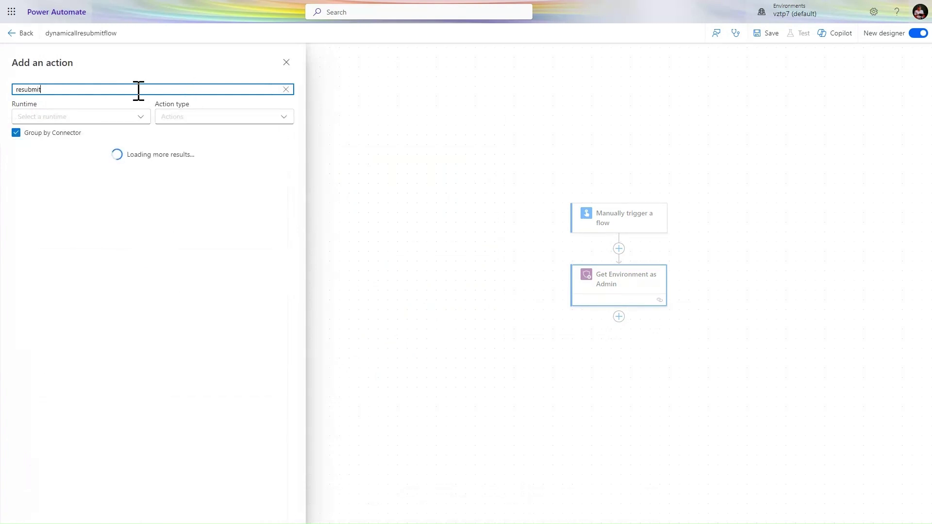
pyautogui.write(' flow')
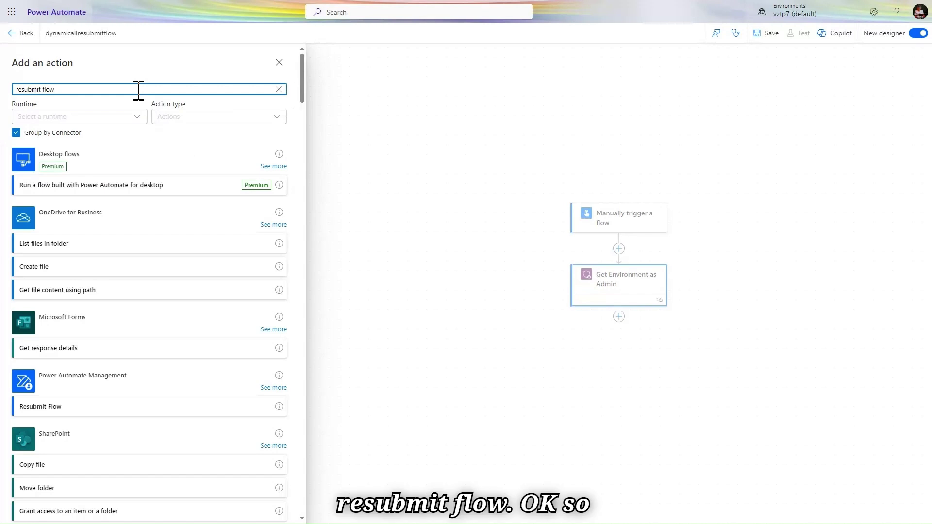
pyautogui.scroll(-5, 87, 363)
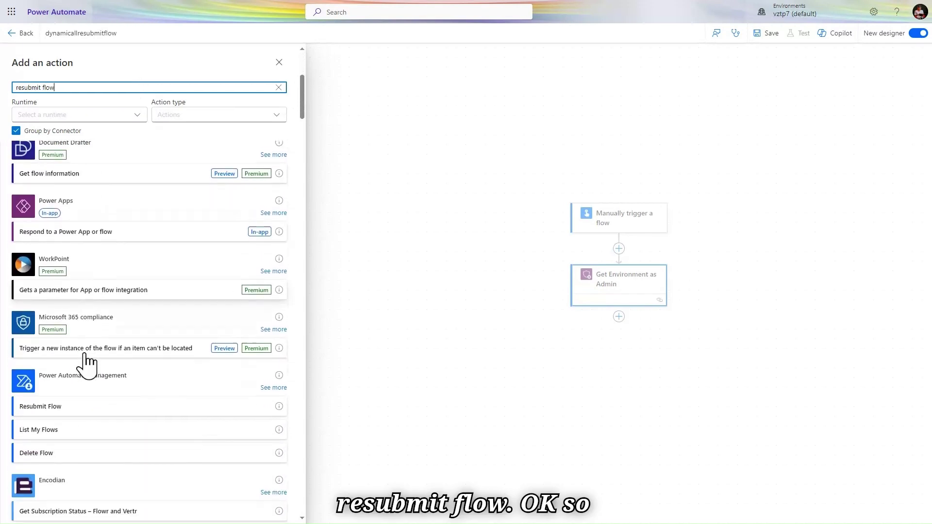
pyautogui.click(73, 401)
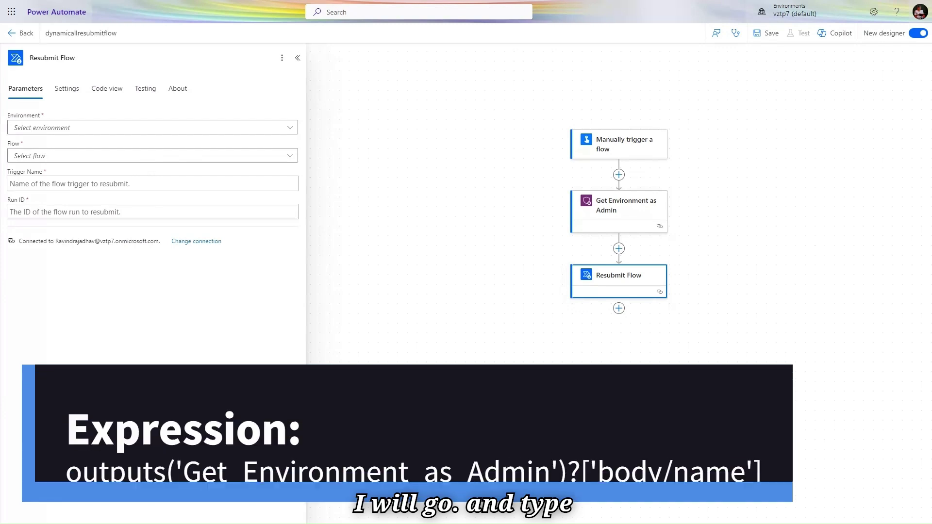
# Step: Set the Environment of Resubmit Flow to a custom value with the expression outputs('Get_Environment_as_Admin')?['body/name']
pyautogui.write("outputs('Get_Environment_as_Admin')?['body/name']")
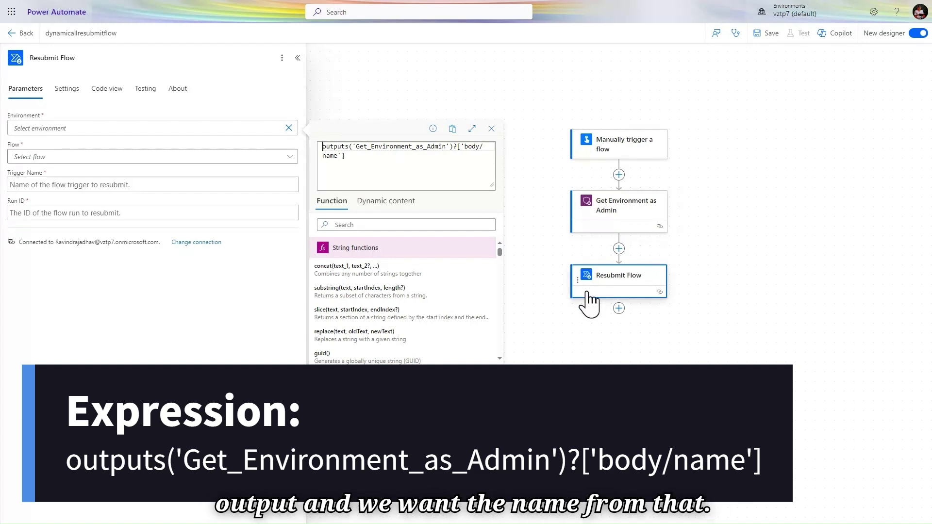
pyautogui.doubleClick(330, 156)
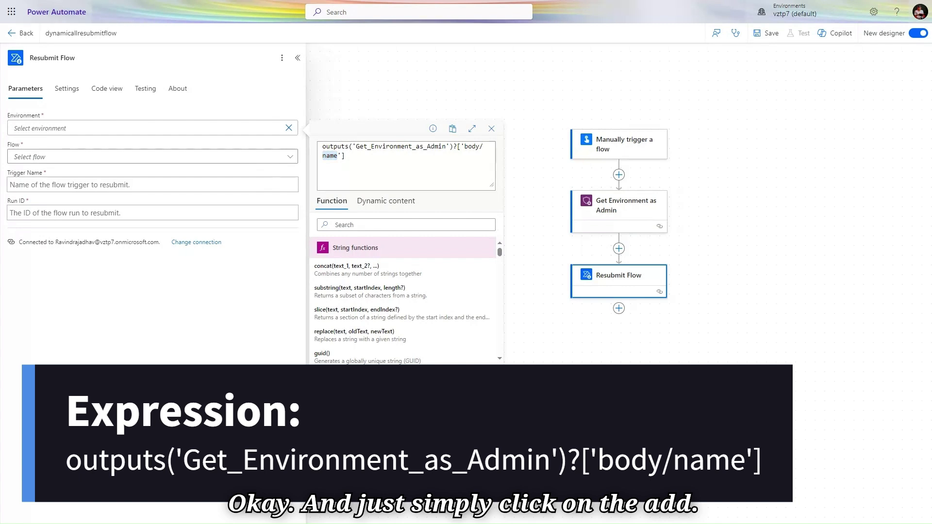
pyautogui.click(324, 381)
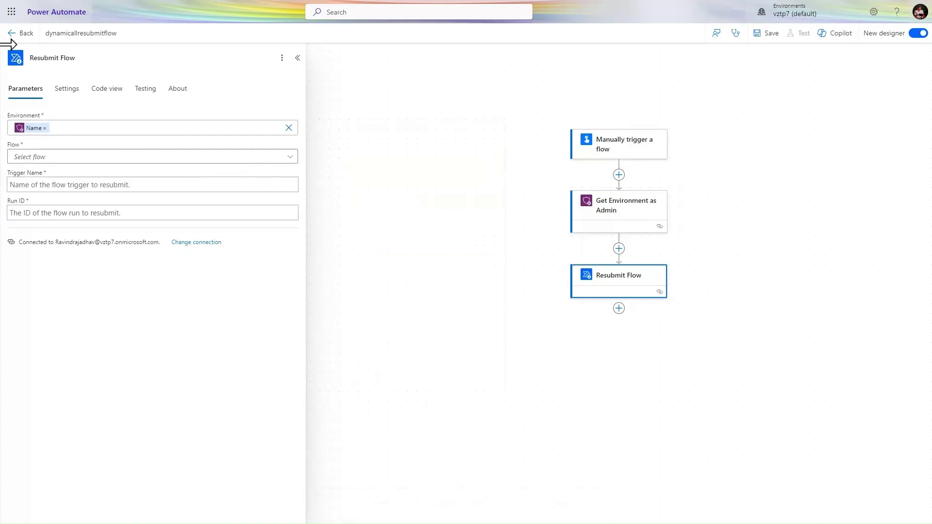
# Step: Set the Flow of Resubmit Flow to the custom expression workflow()?['tags']['logicAppName'], checking the workflow function in the open reference guide
pyautogui.click(76, 159)
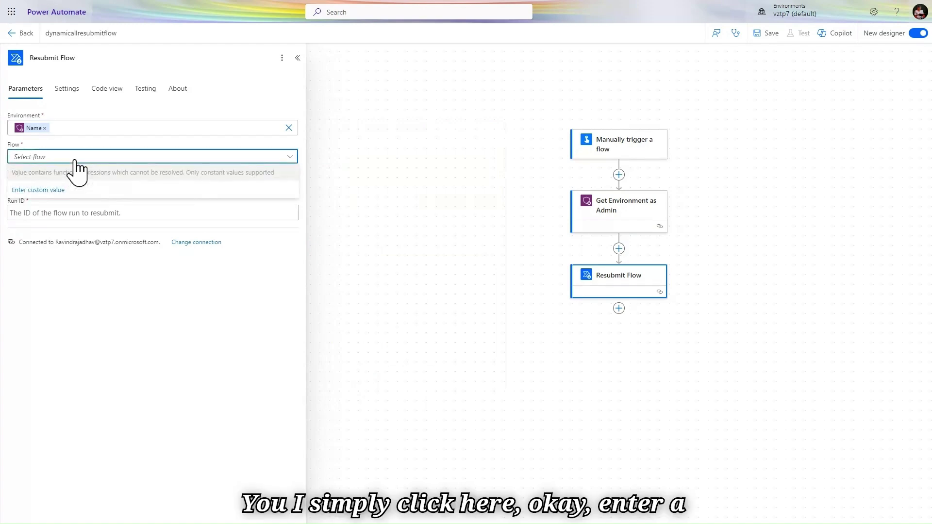
pyautogui.click(57, 189)
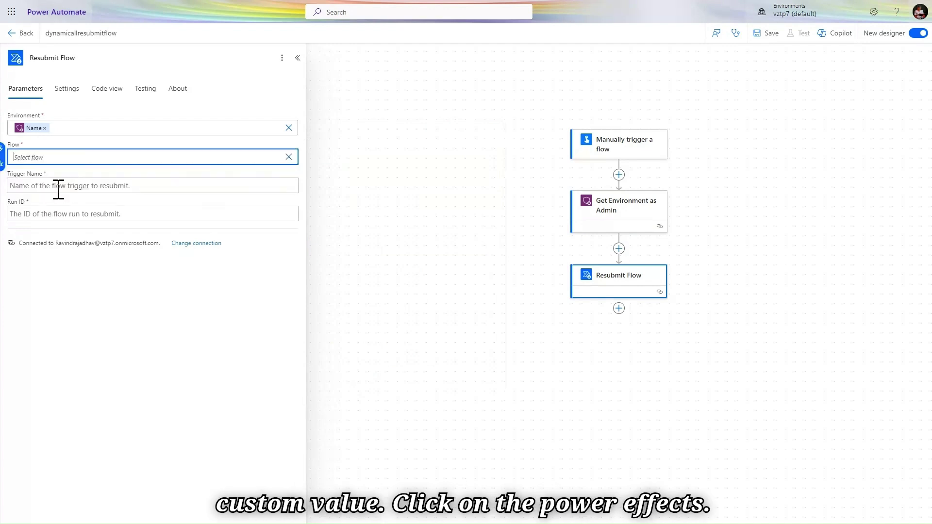
pyautogui.click(2, 163)
pyautogui.write("workflow()?['tags']['logicAppName']")
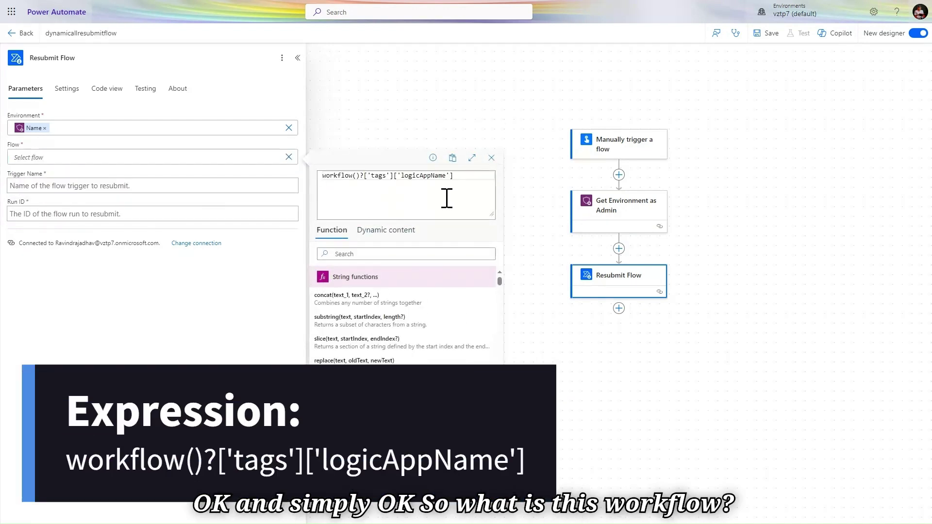
pyautogui.doubleClick(346, 175)
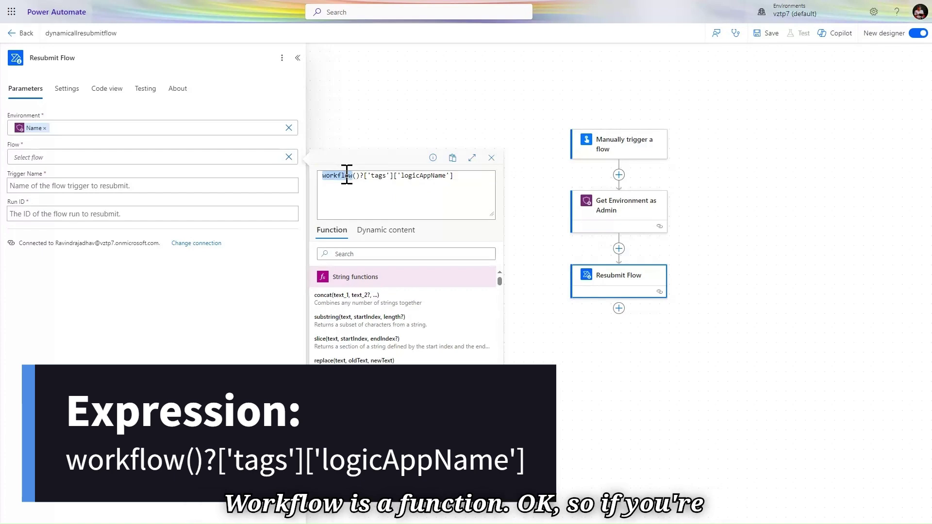
pyautogui.moveTo(592, 3)
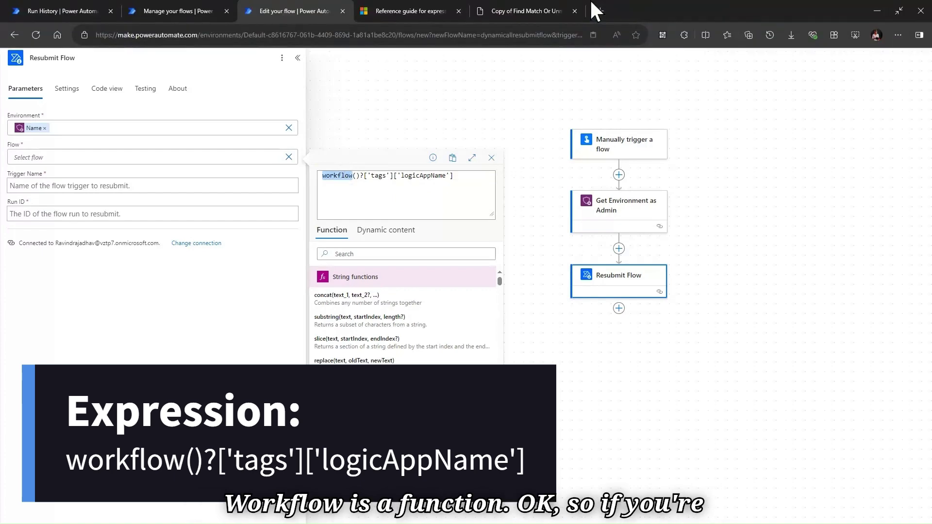
pyautogui.click(408, 7)
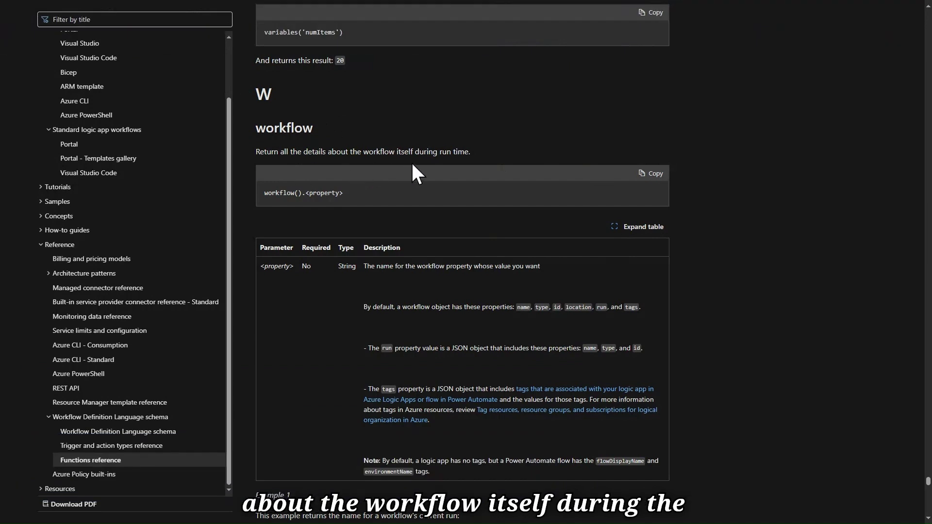
pyautogui.moveTo(268, 1)
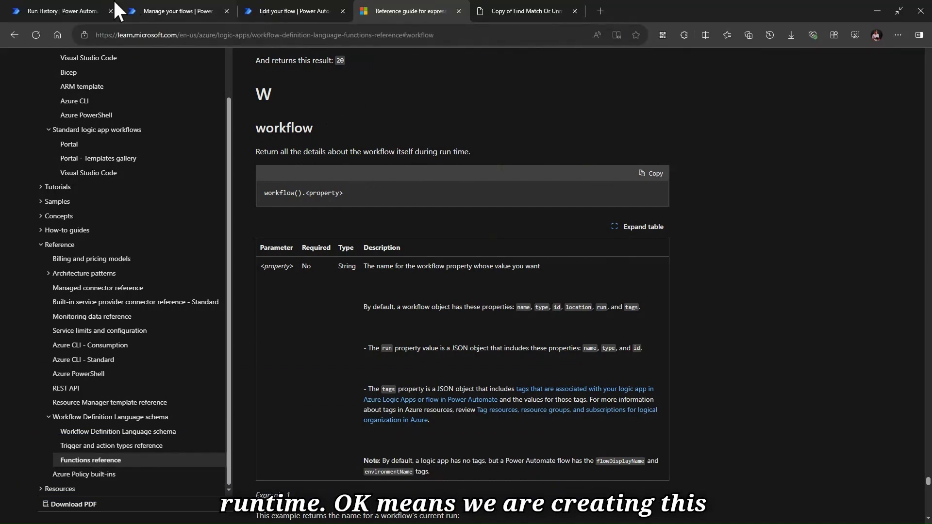
pyautogui.click(159, 5)
pyautogui.click(285, 7)
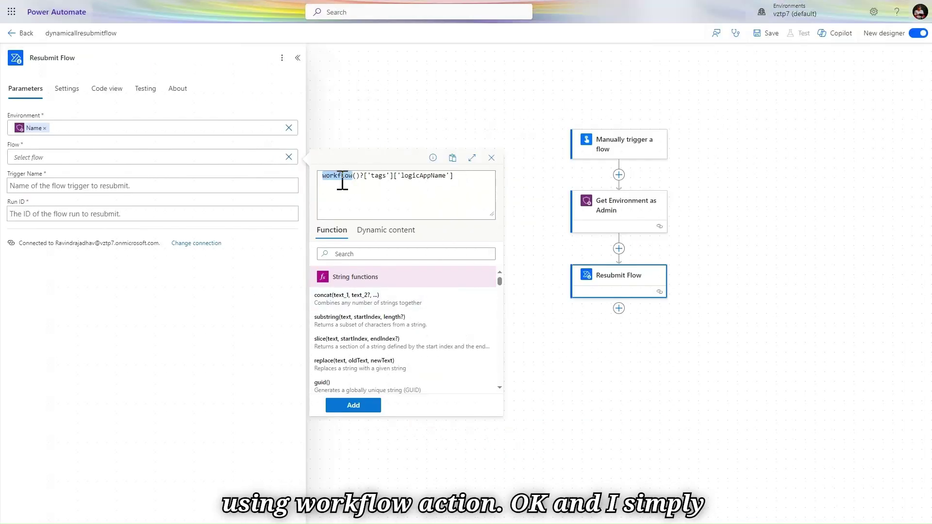
pyautogui.click(361, 406)
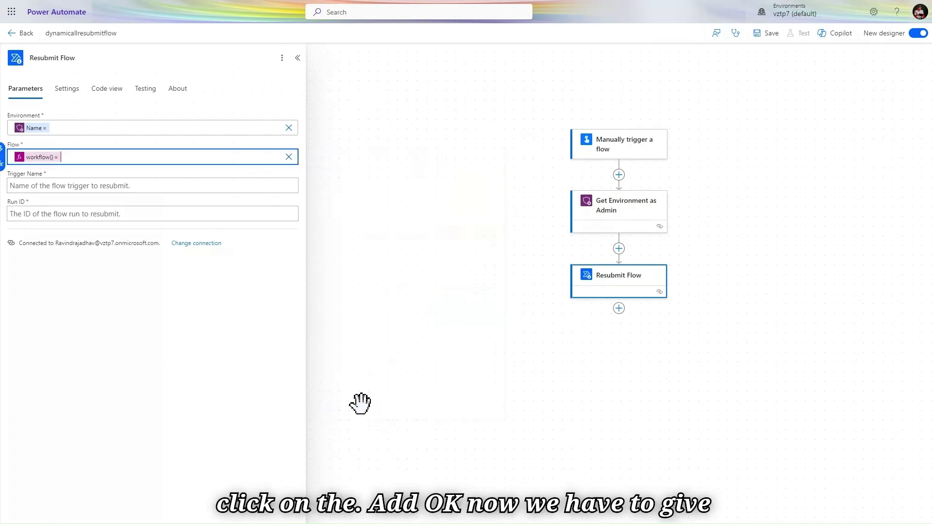
# Step: Set the Trigger Name of the Resubmit Flow action to manual
pyautogui.click(159, 185)
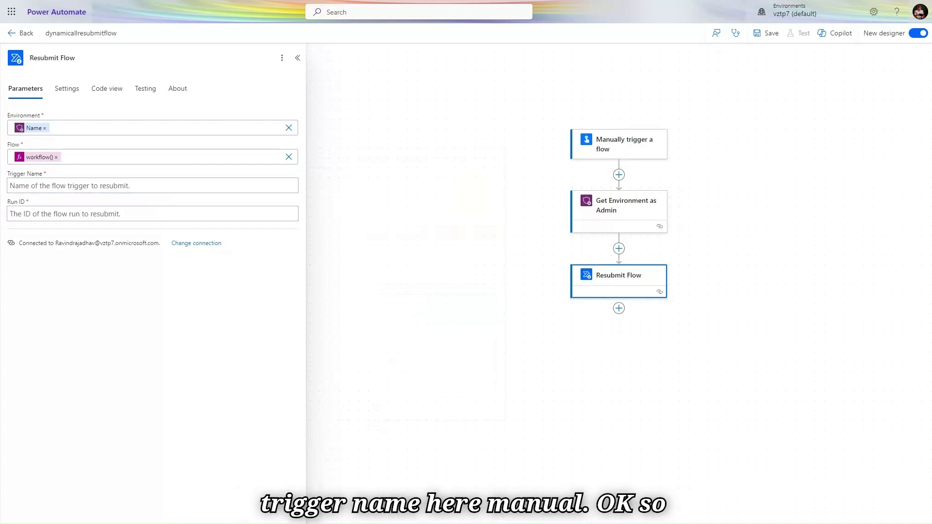
pyautogui.click(81, 187)
pyautogui.write('manual')
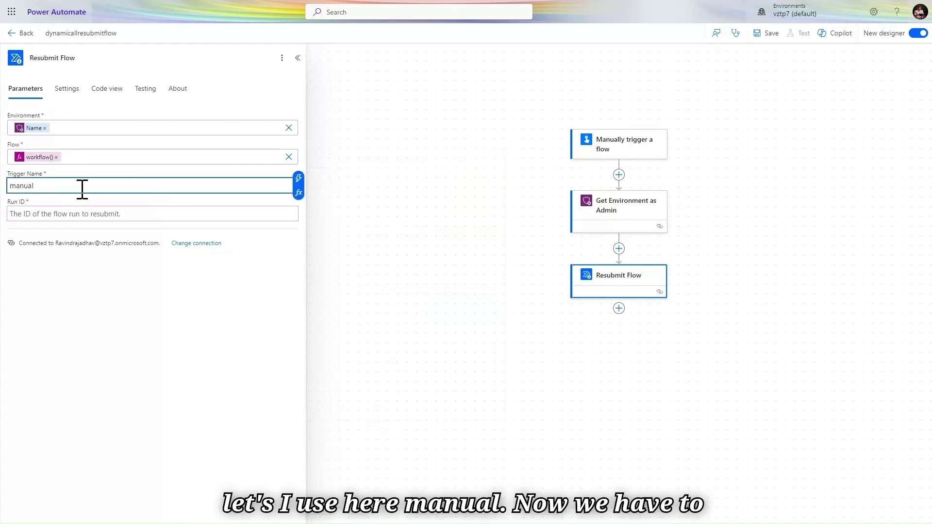
# Step: Set the Run ID of Resubmit Flow to the expression workflow()?['run']['name'] and save the flow
pyautogui.click(79, 214)
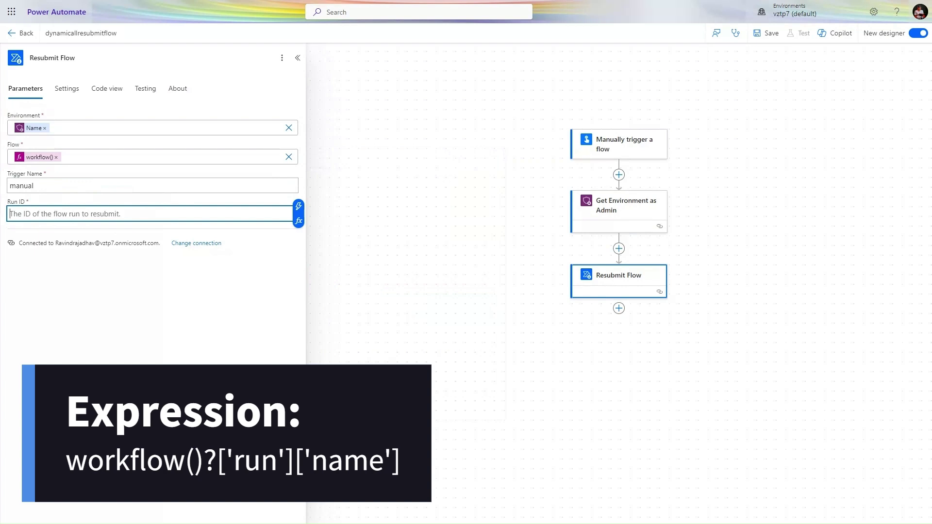
pyautogui.click(298, 222)
pyautogui.write('wor')
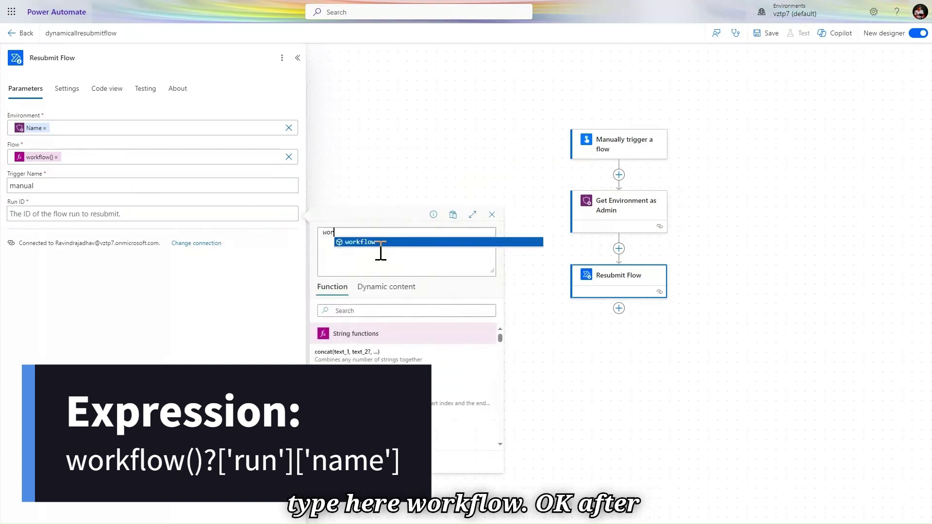
pyautogui.click(382, 242)
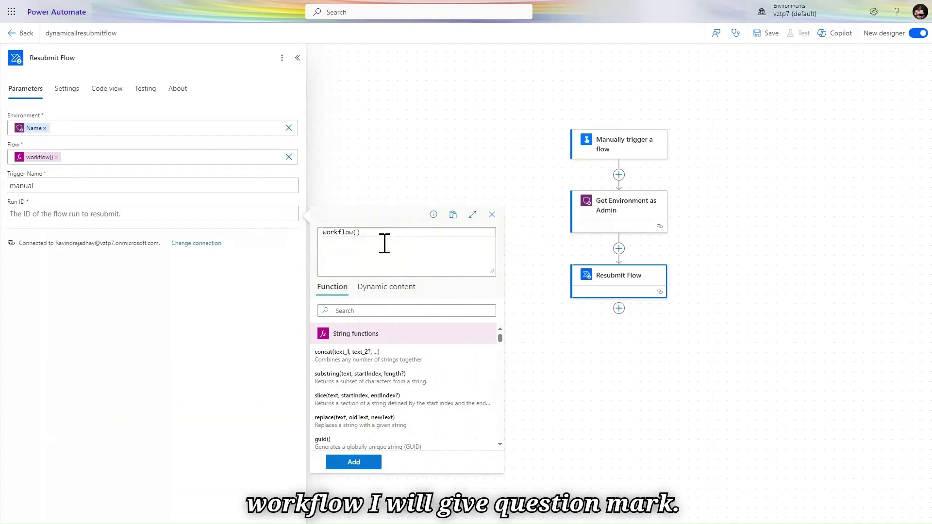
pyautogui.write('?[]')
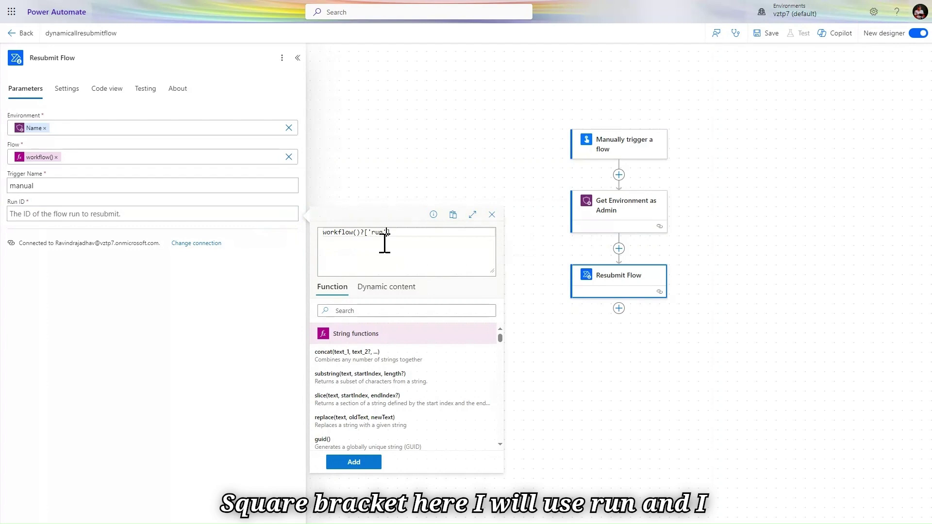
pyautogui.write("'run'['")
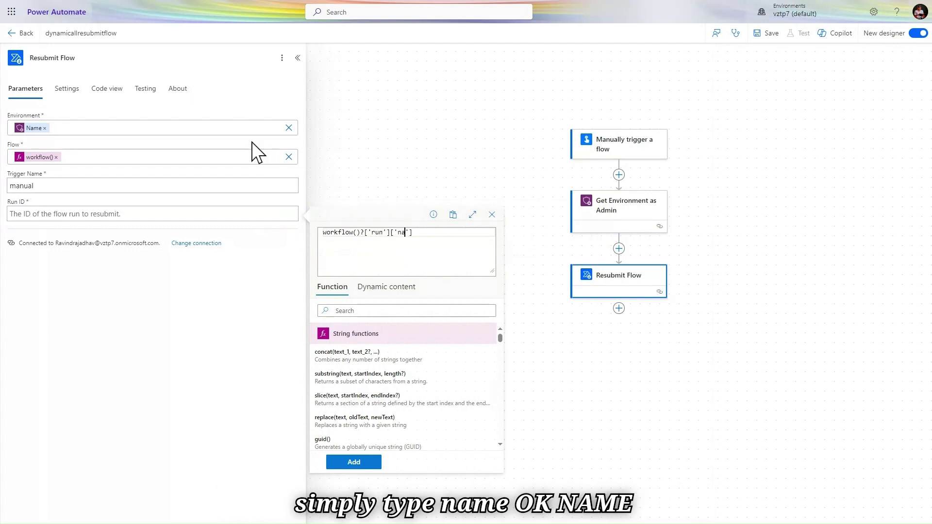
pyautogui.write('name')
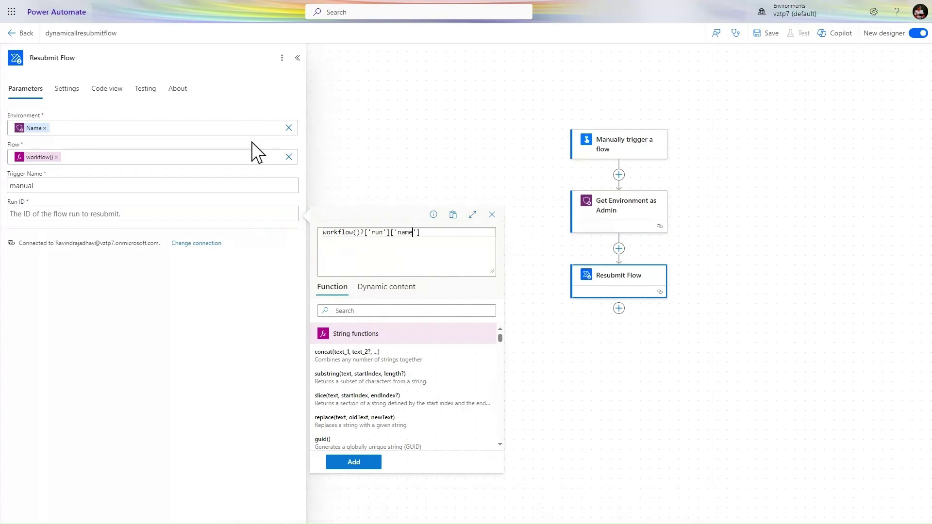
pyautogui.click(361, 463)
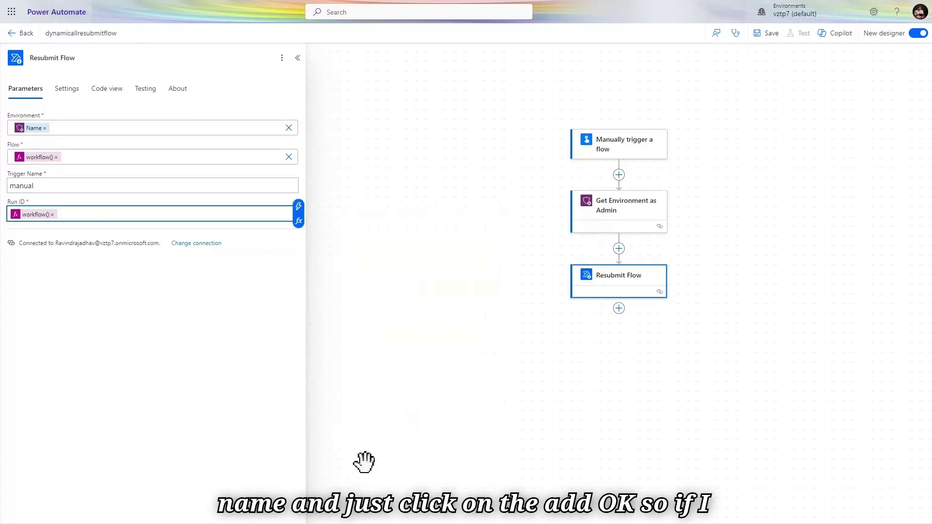
pyautogui.click(769, 34)
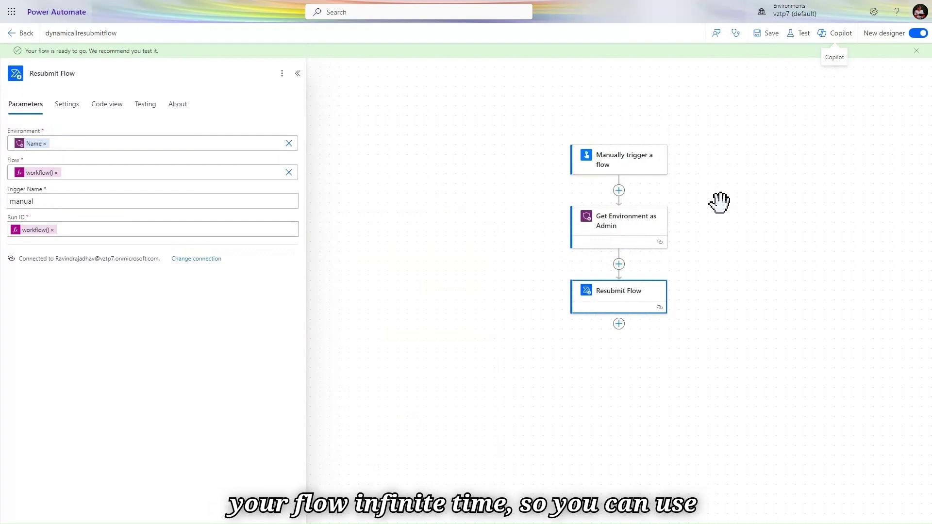
# Step: Switch to SharePoint and open the MOCK_DATA list of the patchexample1 site
pyautogui.moveTo(509, 131); pyautogui.dragTo(576, 92)
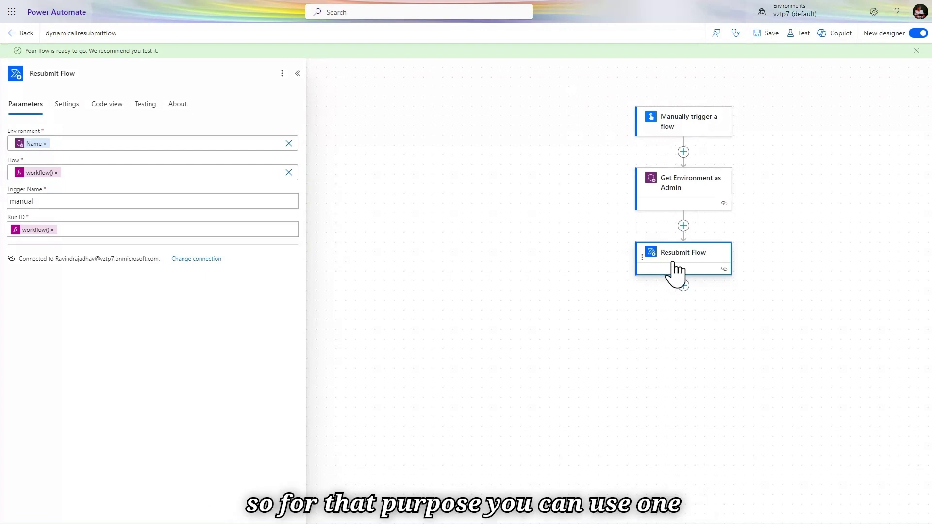
pyautogui.moveTo(561, 1)
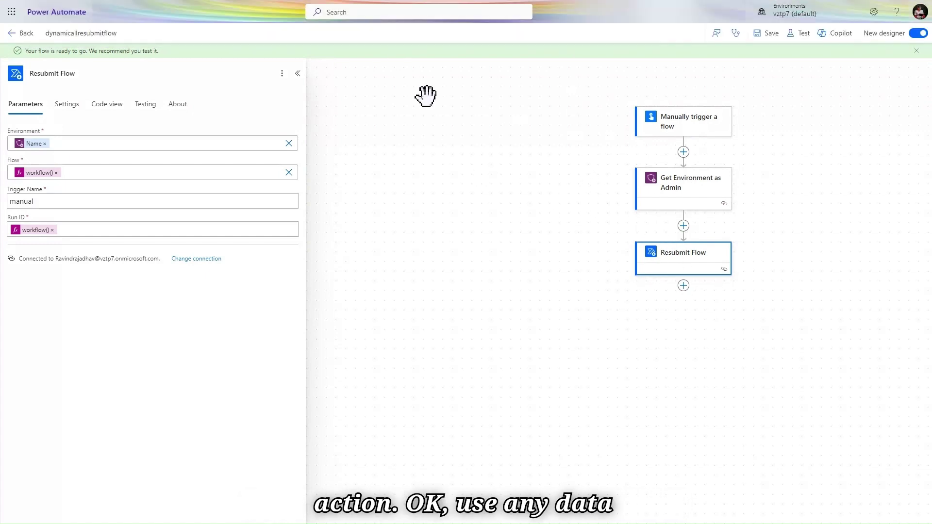
pyautogui.click(9, 14)
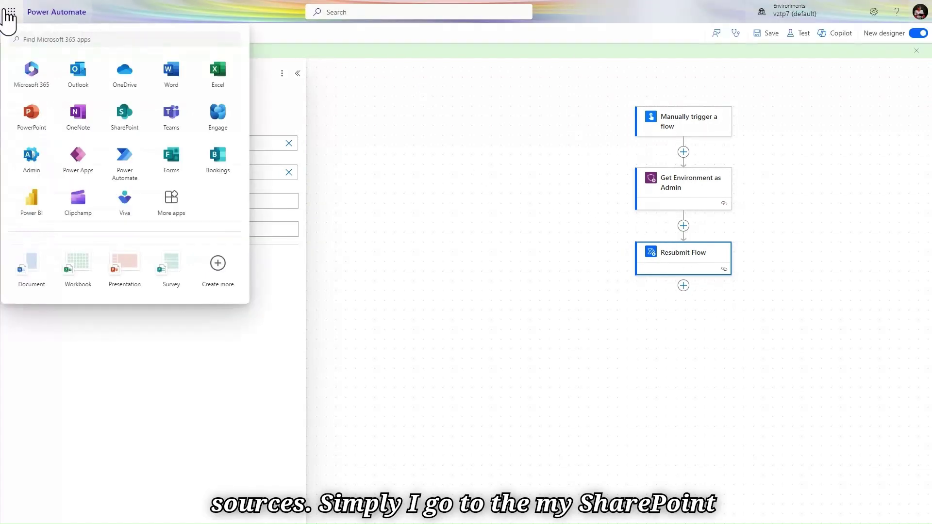
pyautogui.click(124, 119)
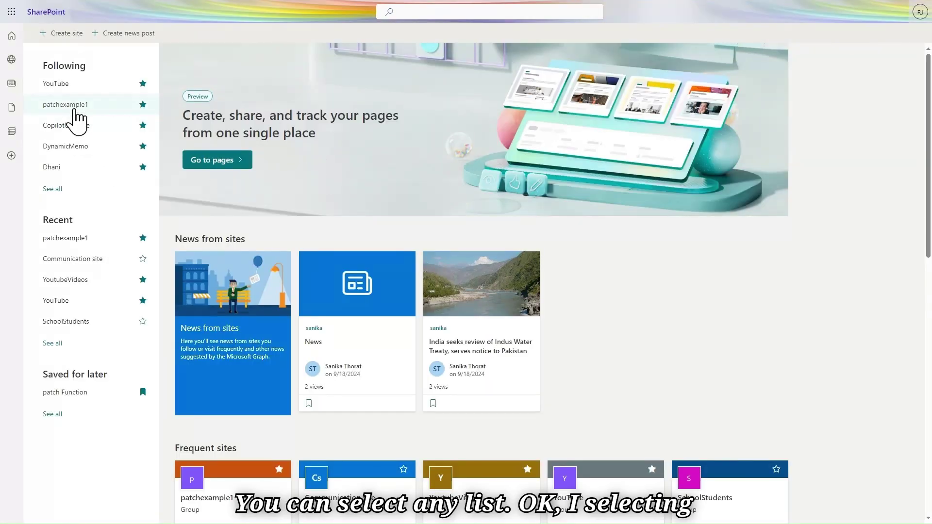
pyautogui.click(75, 110)
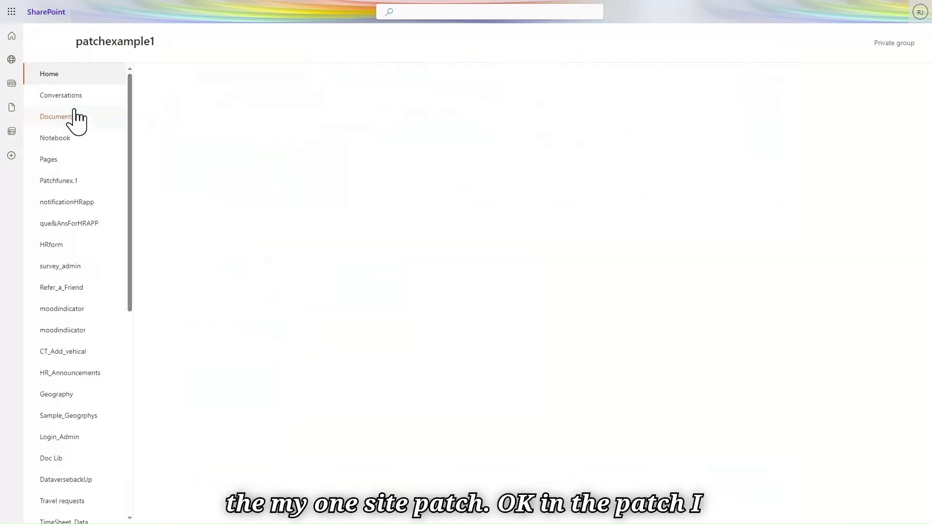
pyautogui.scroll(-8, 39, 296)
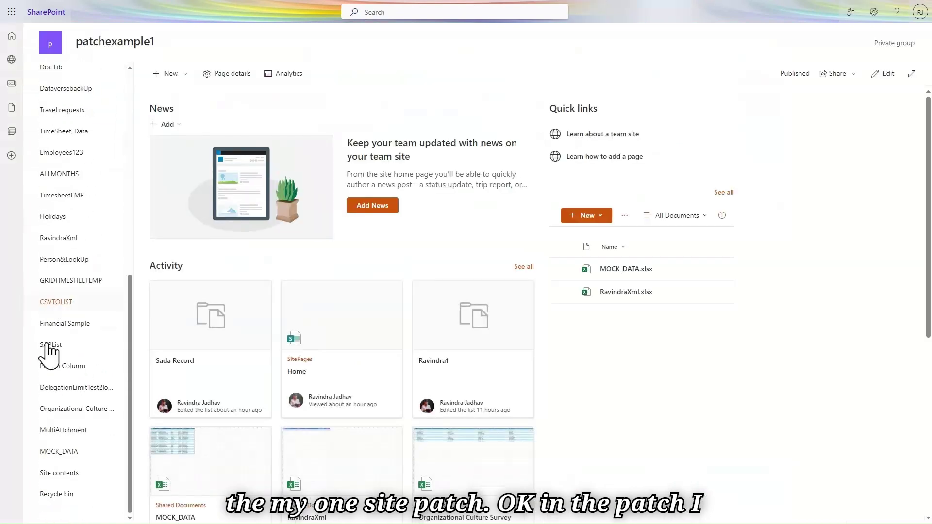
pyautogui.click(82, 454)
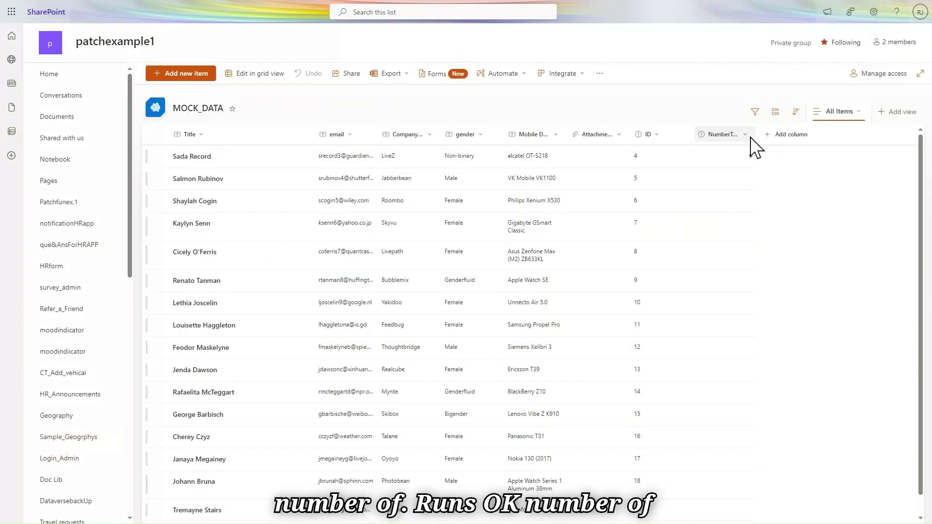
# Step: Widen the NumberTest column and set NumberTest to 10 for the item with ID 4, using grid view
pyautogui.moveTo(753, 138); pyautogui.dragTo(780, 138)
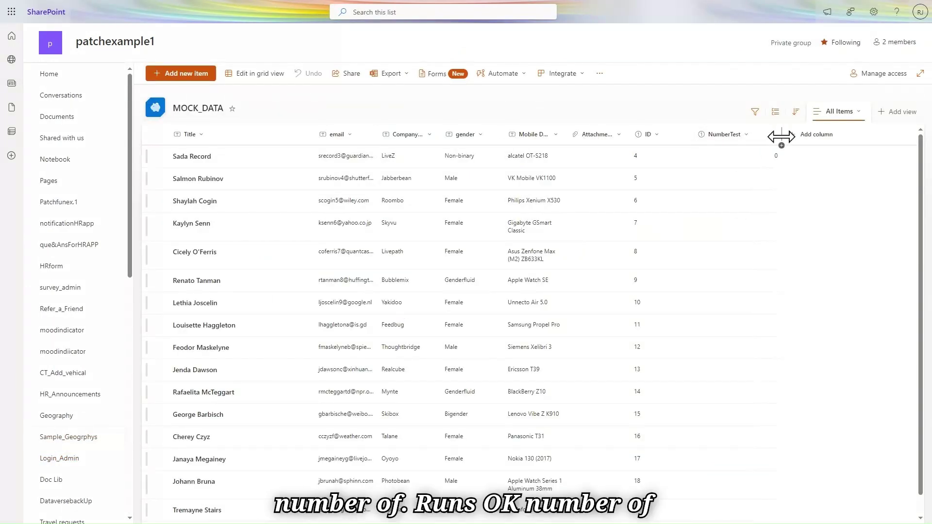
pyautogui.click(747, 160)
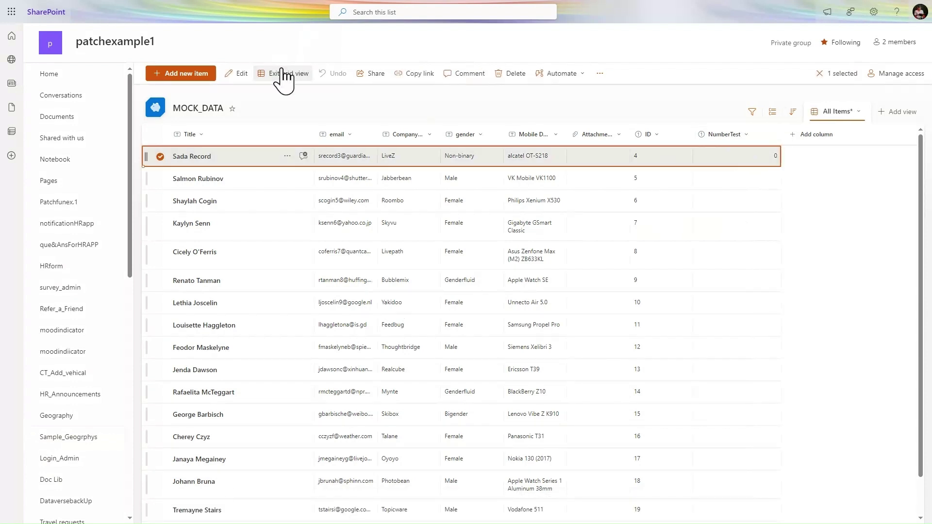
pyautogui.click(284, 74)
pyautogui.click(764, 157)
pyautogui.write('10')
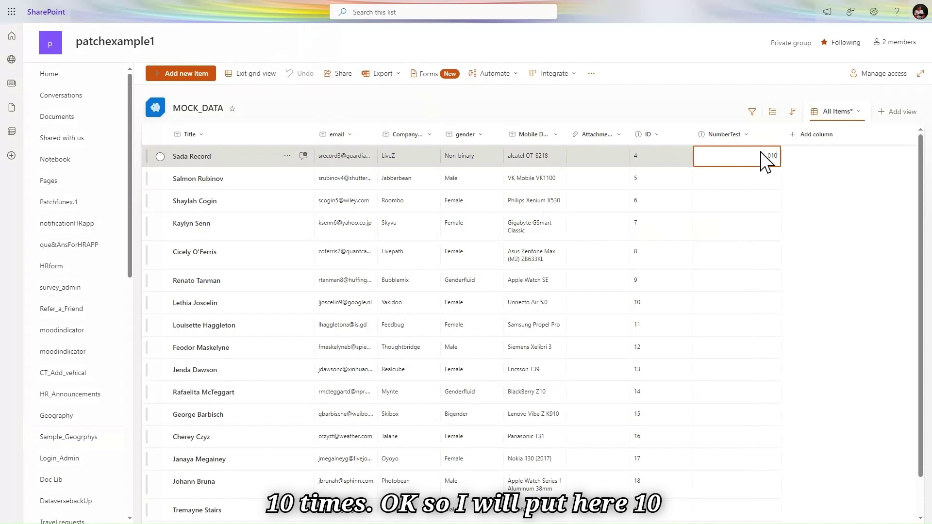
pyautogui.press('Left')
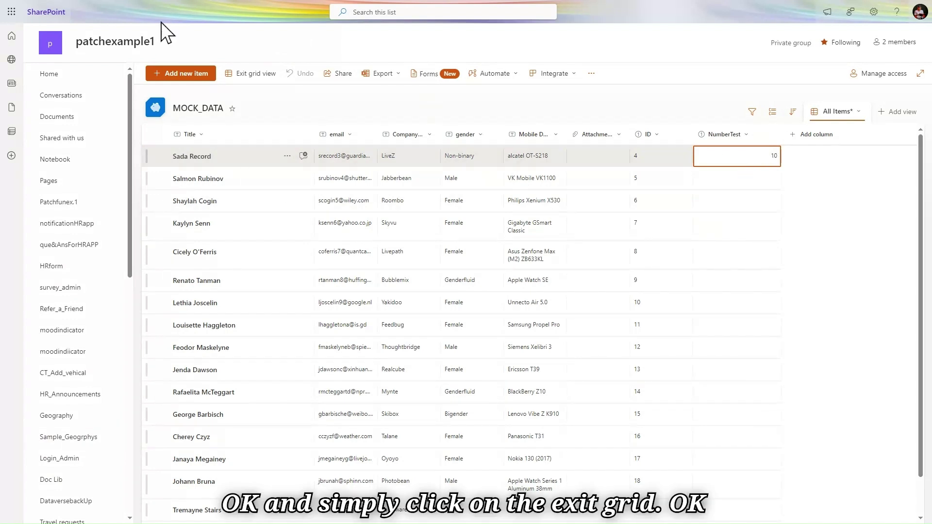
pyautogui.click(257, 78)
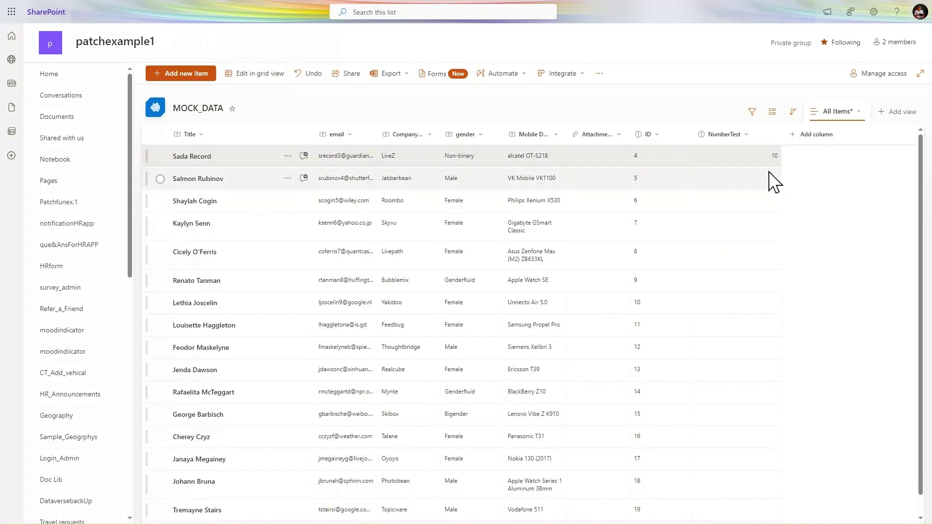
# Step: Switch to the Power Automate flow and add a SharePoint Get item action between Get Environment as Admin and Resubmit Flow
pyautogui.moveTo(521, 1)
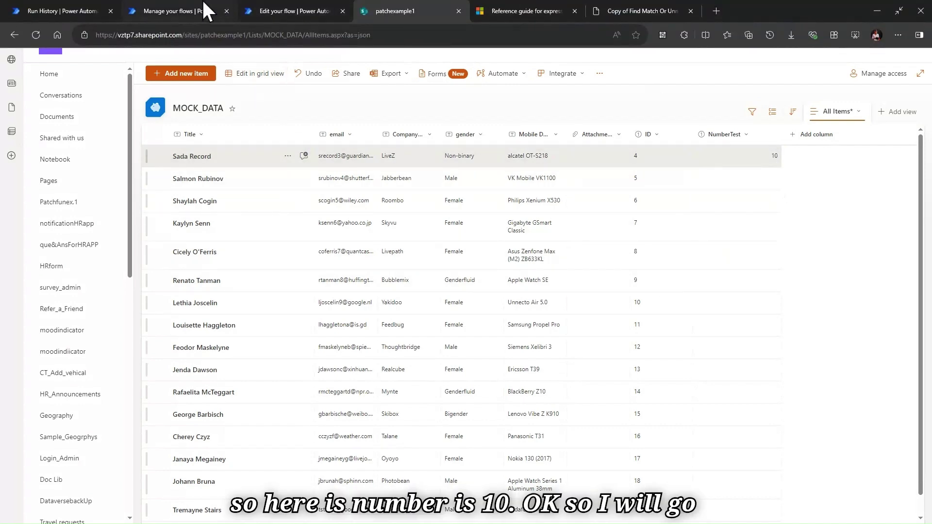
pyautogui.click(293, 5)
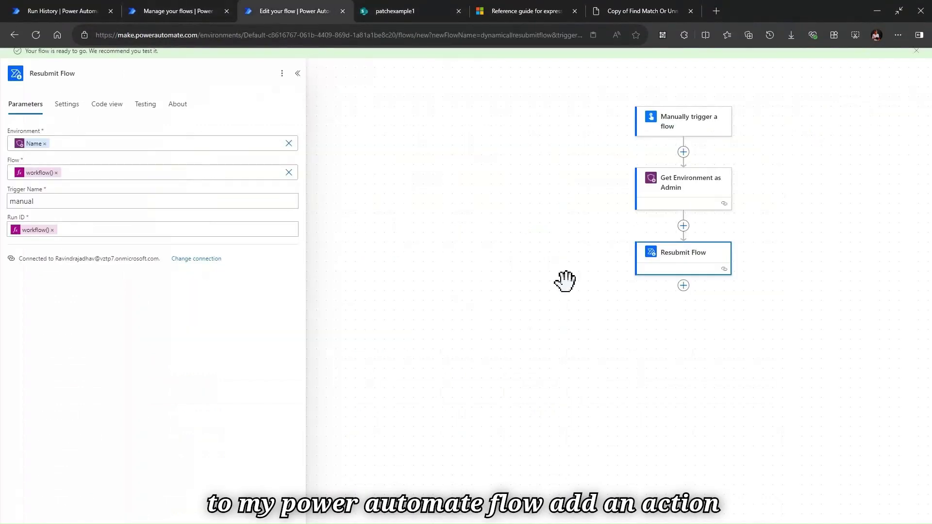
pyautogui.click(683, 226)
pyautogui.click(703, 221)
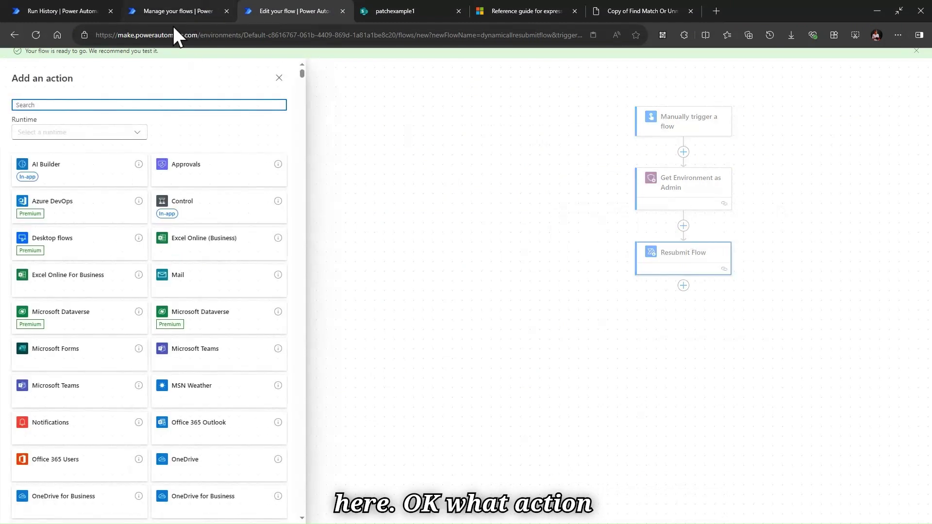
pyautogui.write('d')
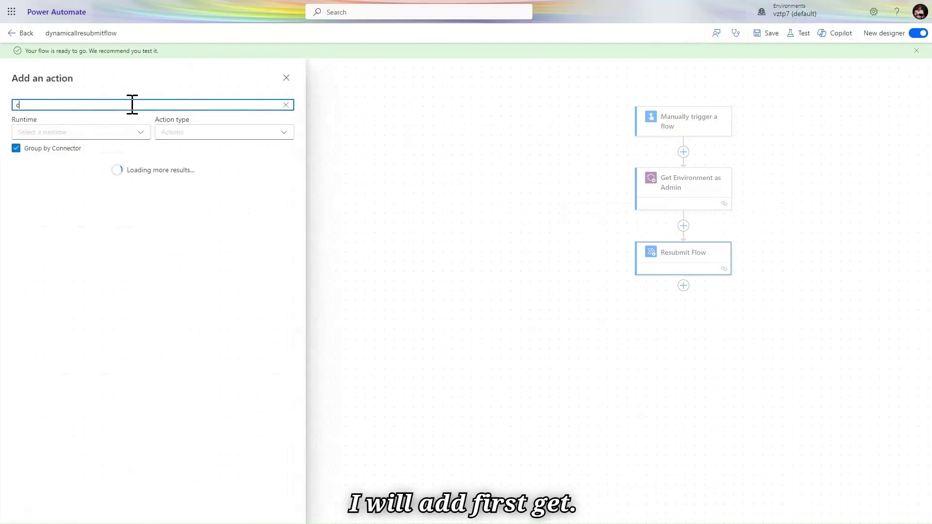
pyautogui.press('BackSpace')
pyautogui.write('get item')
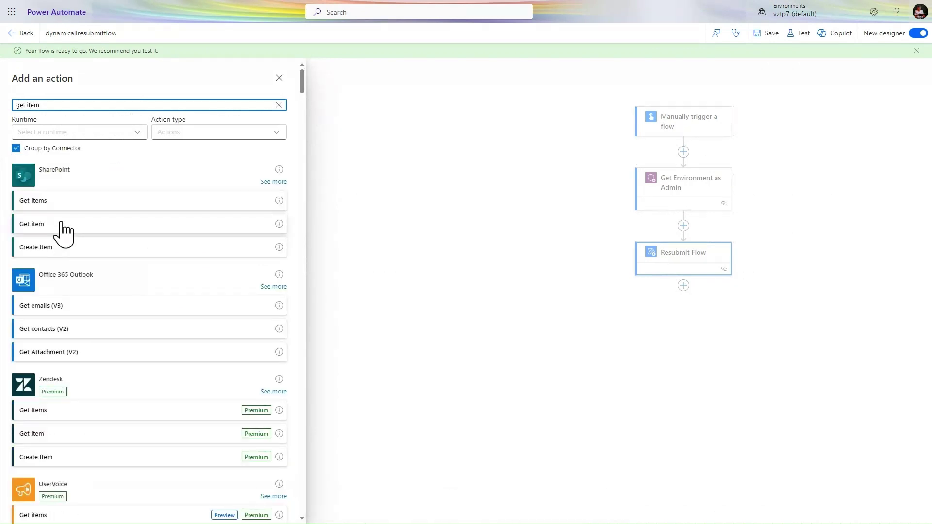
pyautogui.click(62, 222)
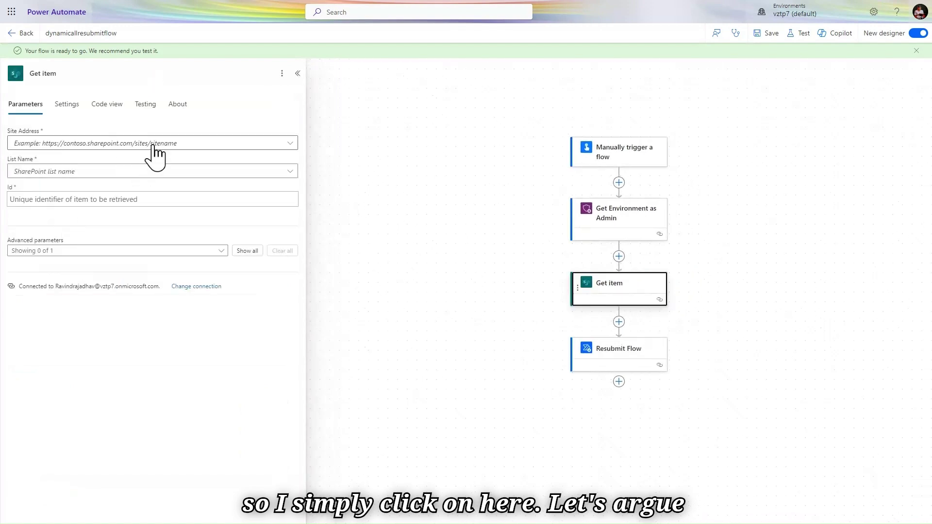
# Step: Configure Get item with the patchexample1 site, the MOCK_DATA list and Id 4
pyautogui.click(153, 145)
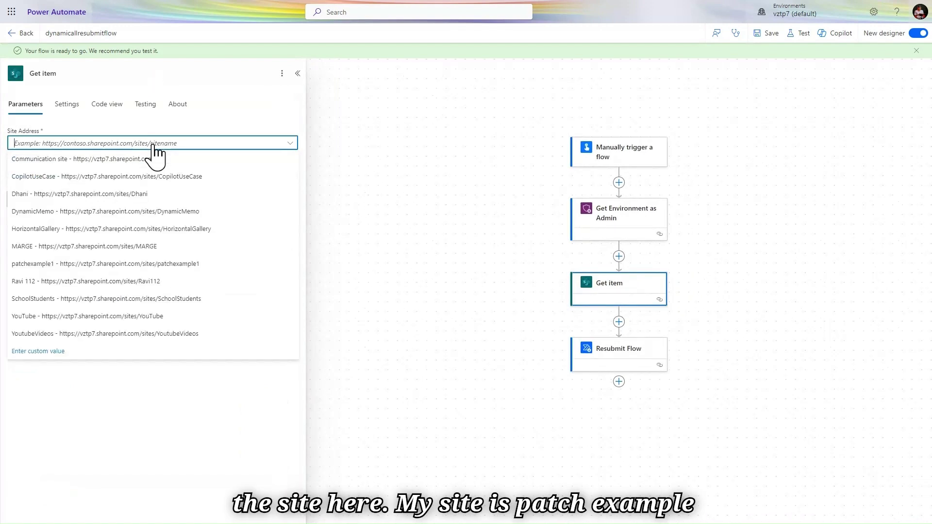
pyautogui.click(77, 266)
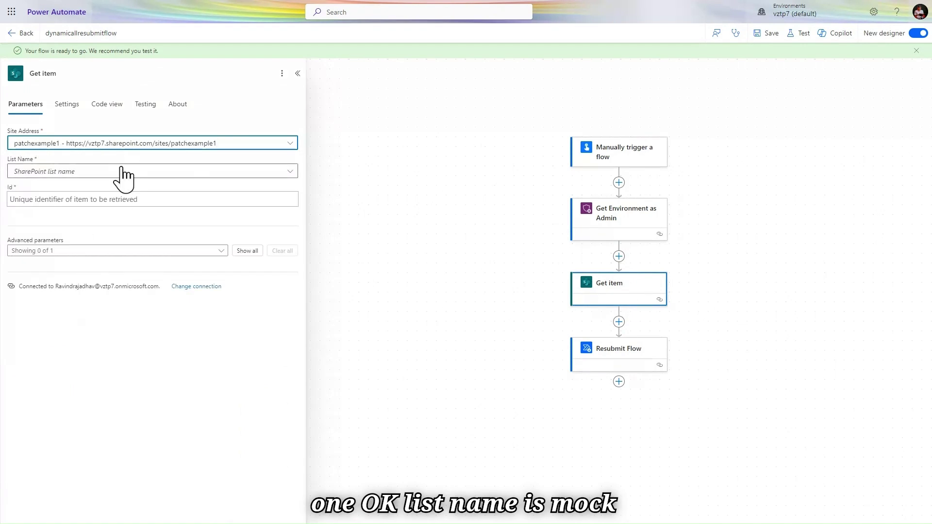
pyautogui.click(121, 173)
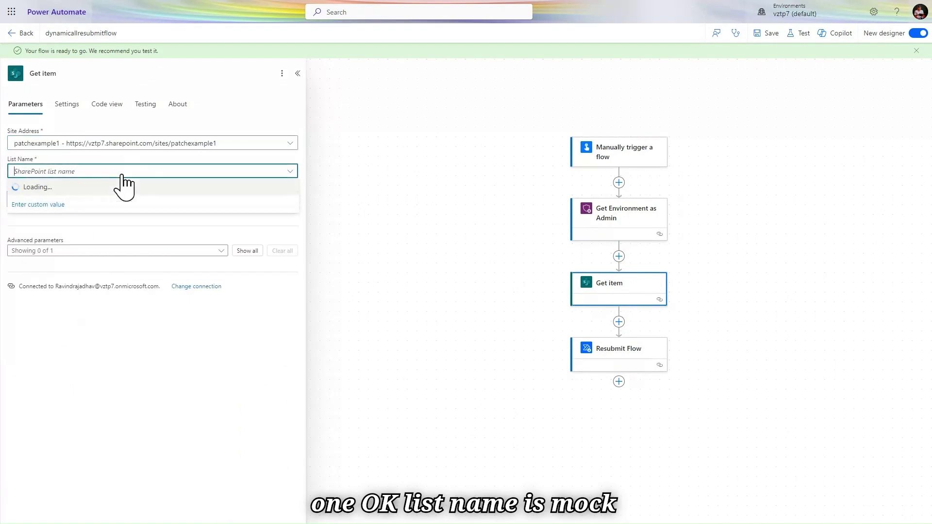
pyautogui.write('moc')
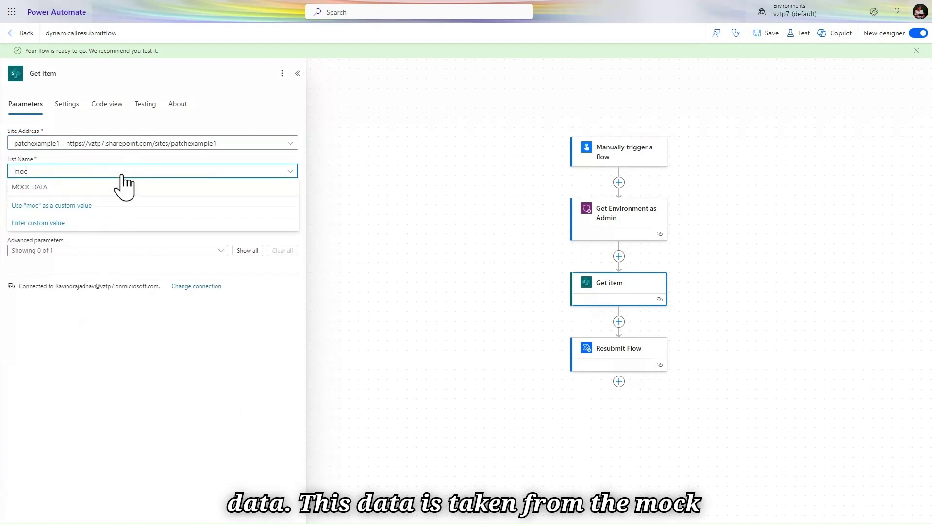
pyautogui.click(42, 186)
pyautogui.click(71, 204)
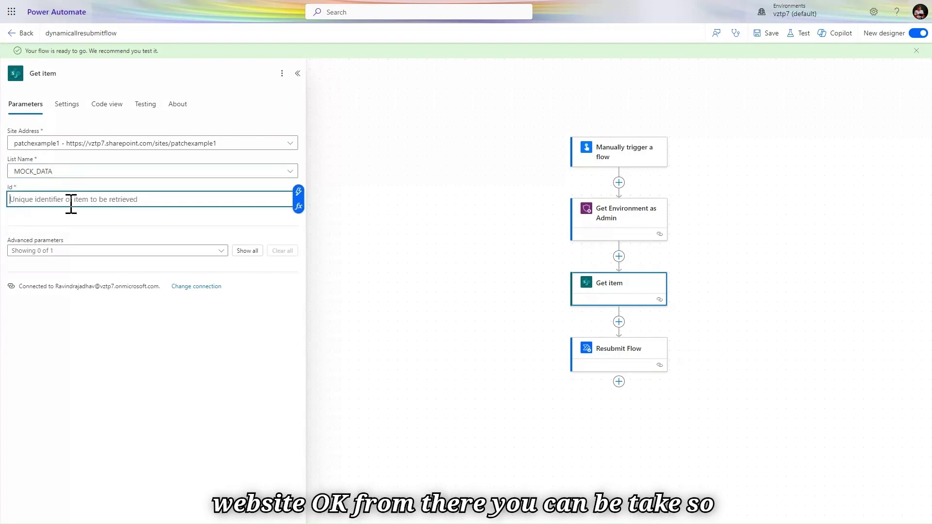
pyautogui.write('4')
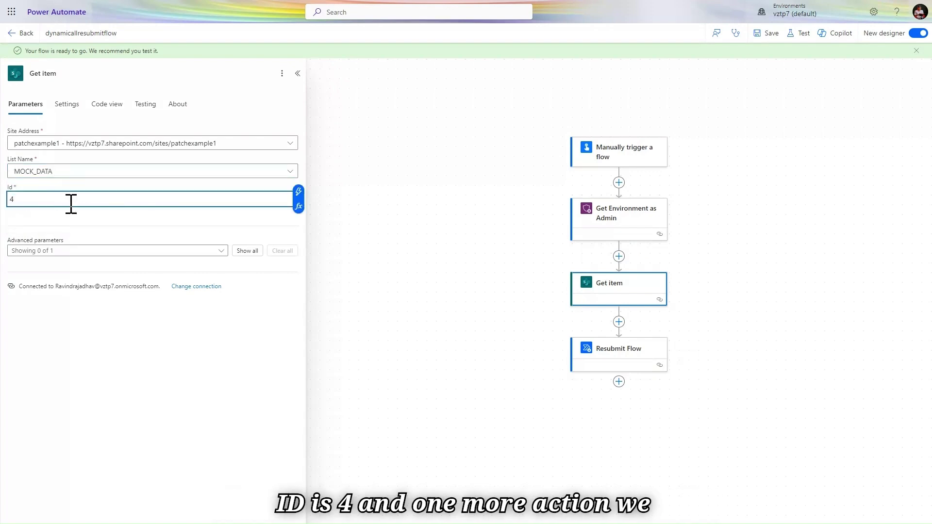
# Step: Add a SharePoint Update item action between Get item and Resubmit Flow
pyautogui.click(619, 322)
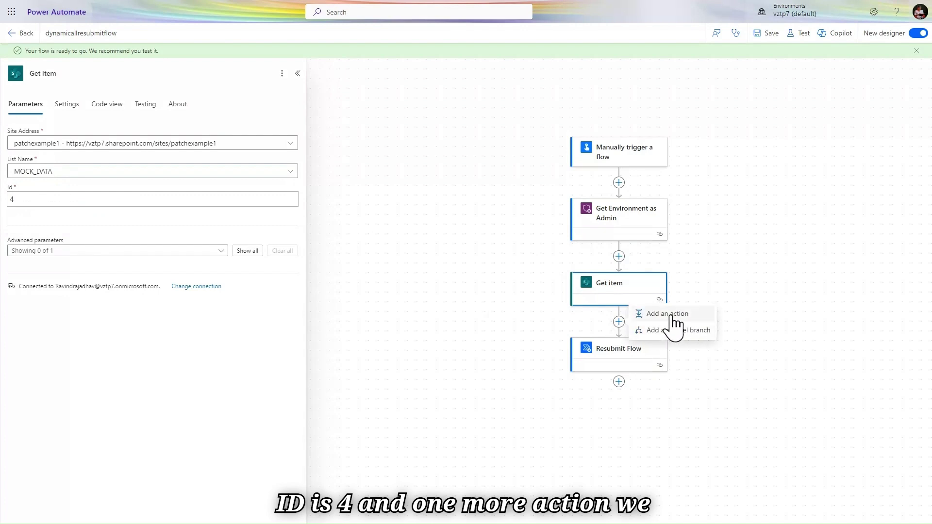
pyautogui.click(672, 316)
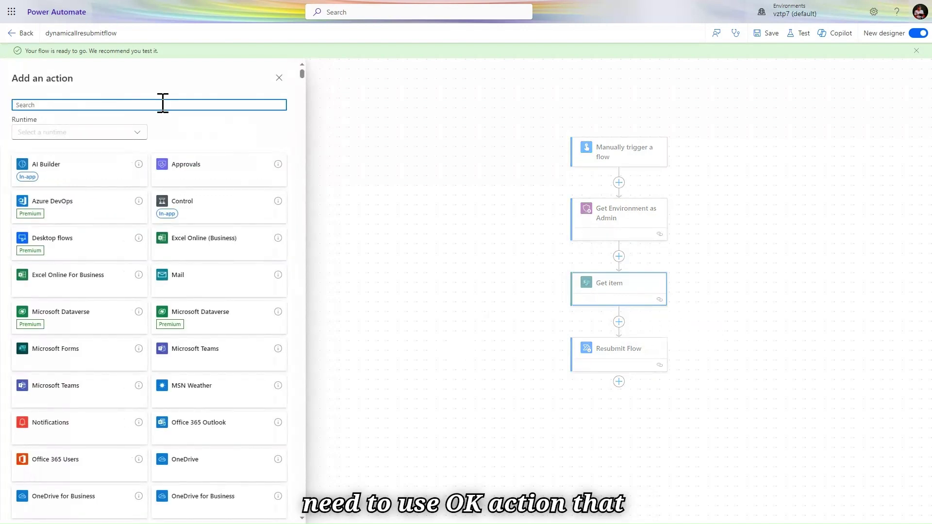
pyautogui.write('up')
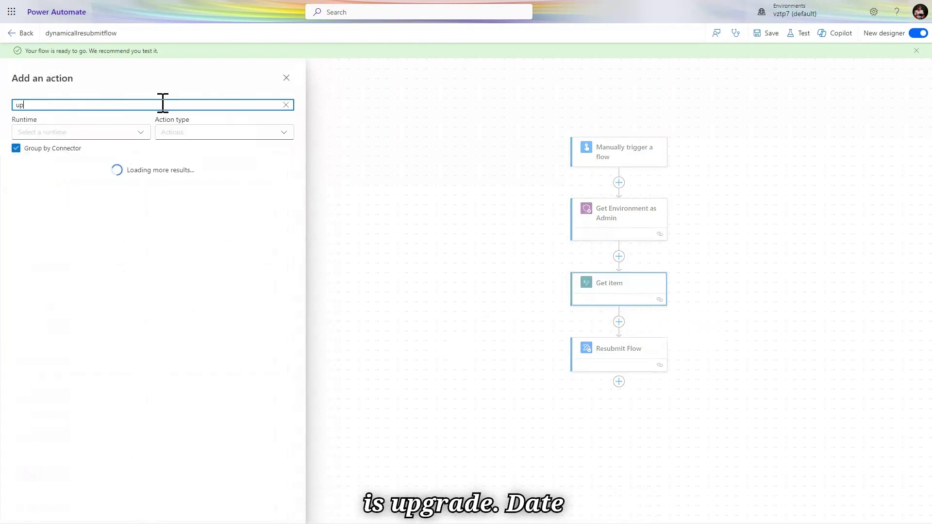
pyautogui.write('date act')
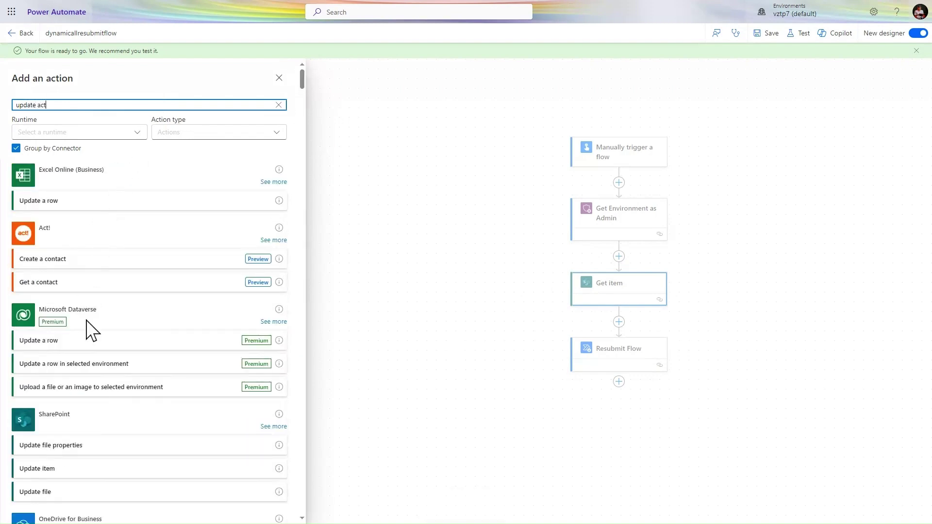
pyautogui.click(73, 468)
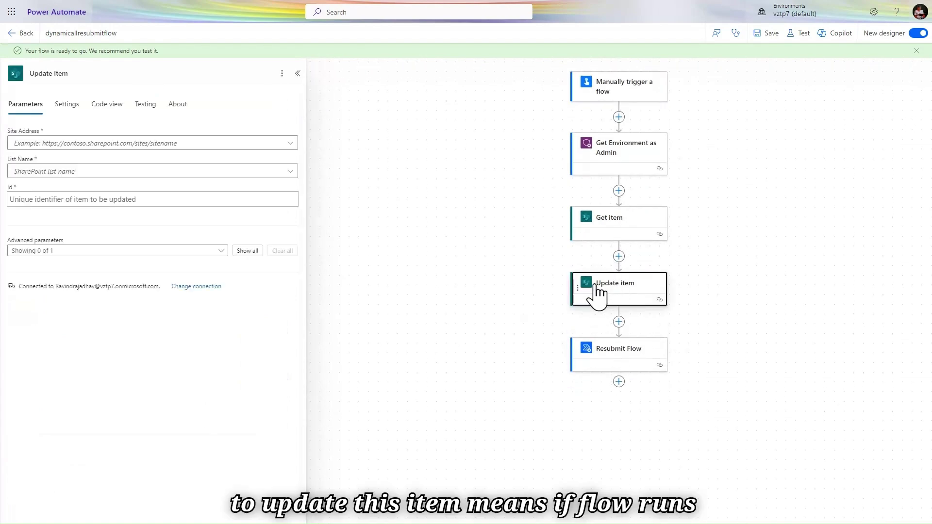
# Step: Configure Update item with the patchexample1 site, MOCK_DATA list and Id 4, then show all advanced parameters and open NumberTest for editing
pyautogui.click(200, 146)
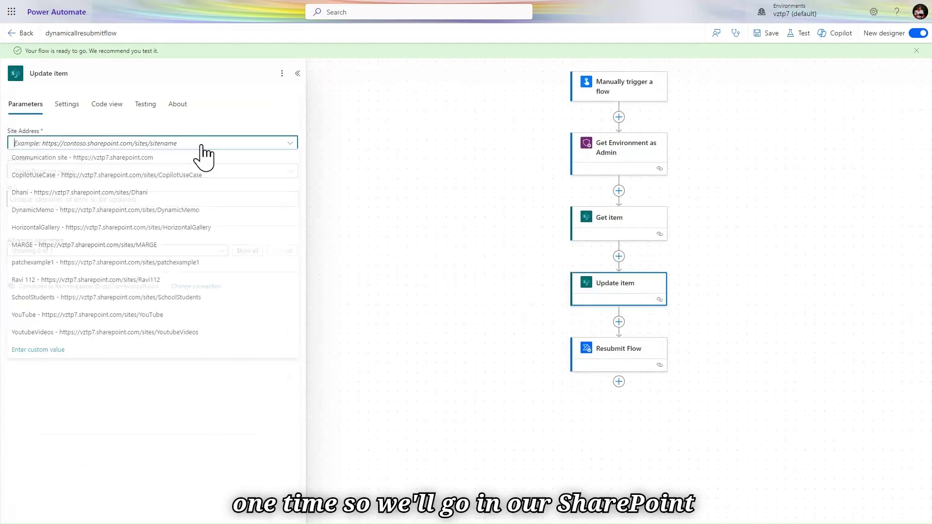
pyautogui.click(138, 264)
pyautogui.click(150, 170)
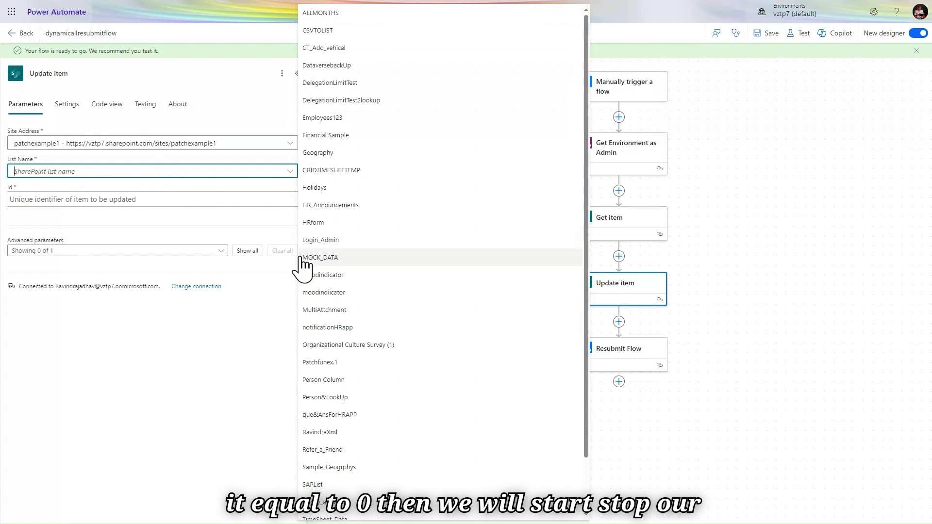
pyautogui.click(330, 258)
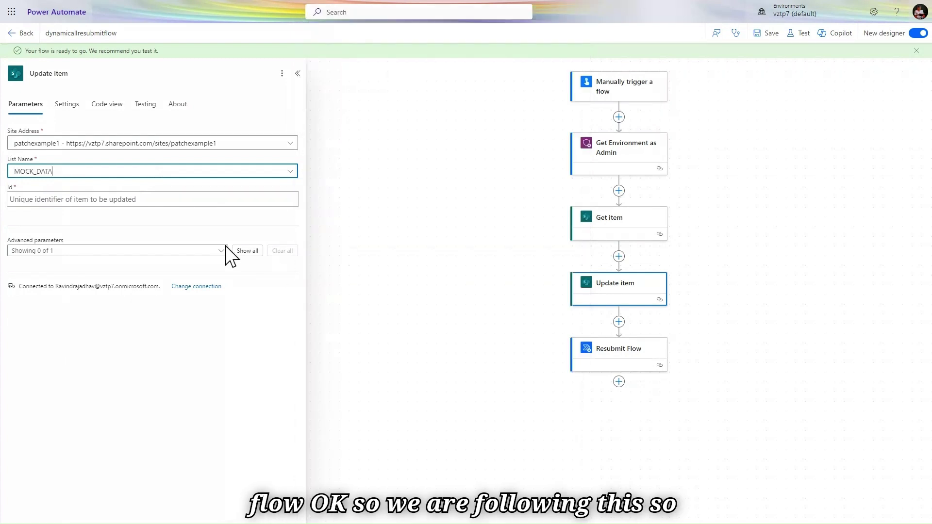
pyautogui.click(140, 203)
pyautogui.write('4')
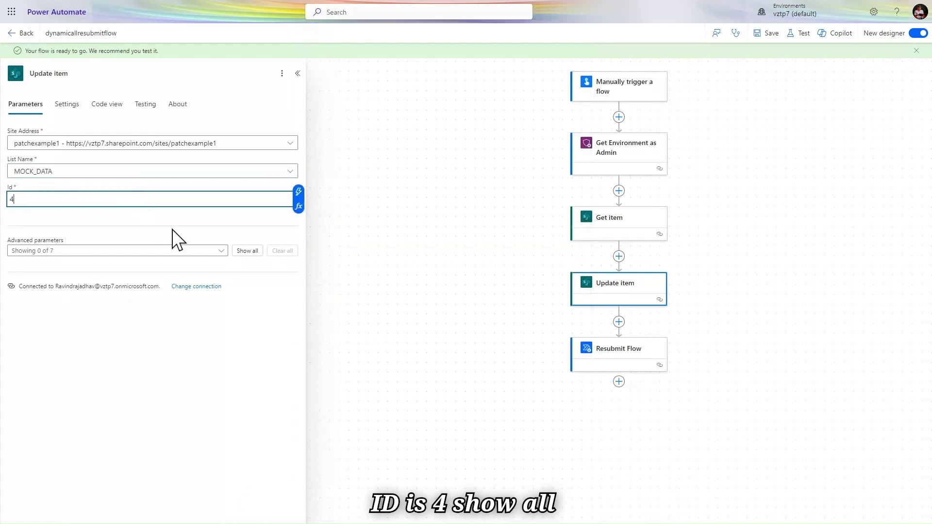
pyautogui.click(246, 251)
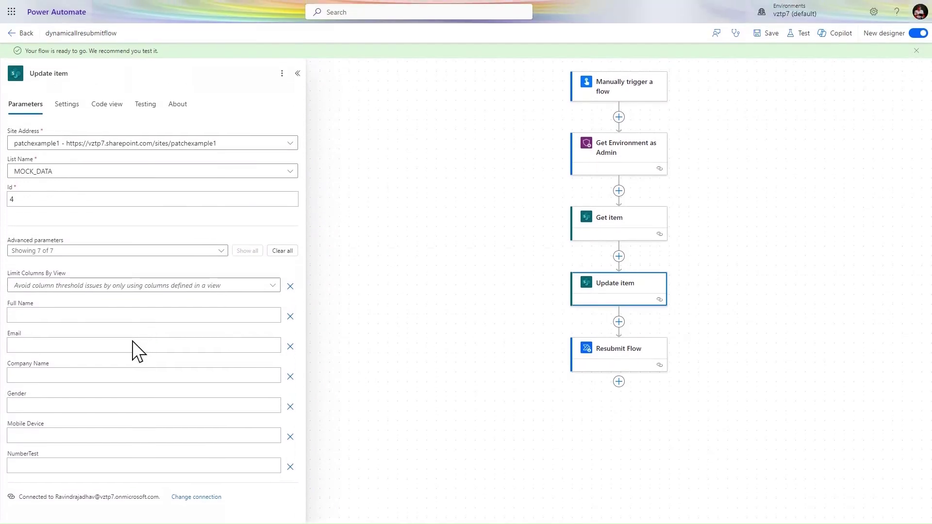
pyautogui.click(89, 465)
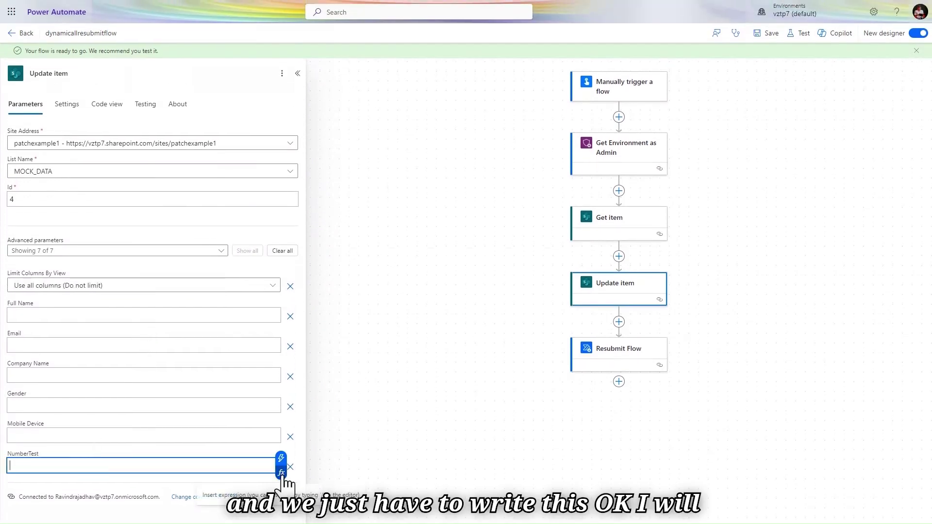
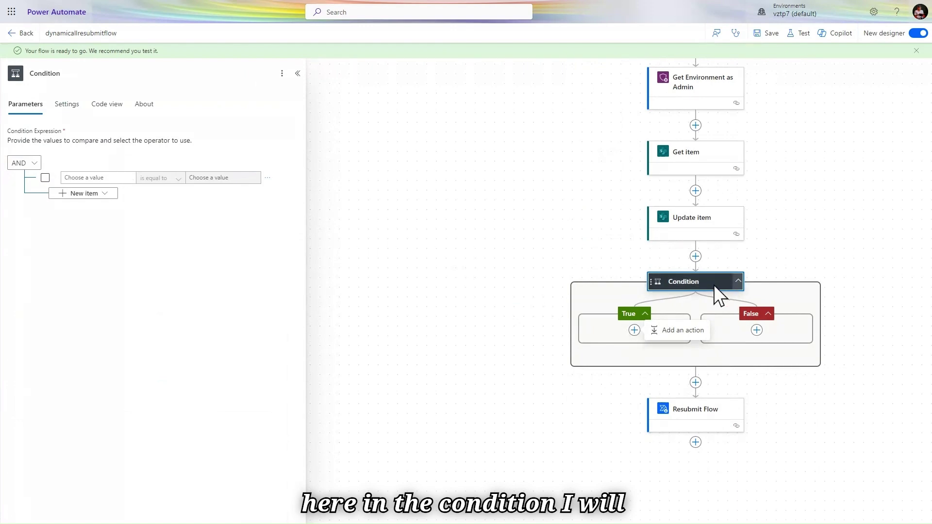
# Step: Set the Condition to check whether the NumberTest value from Update item is equal to 0
pyautogui.click(113, 177)
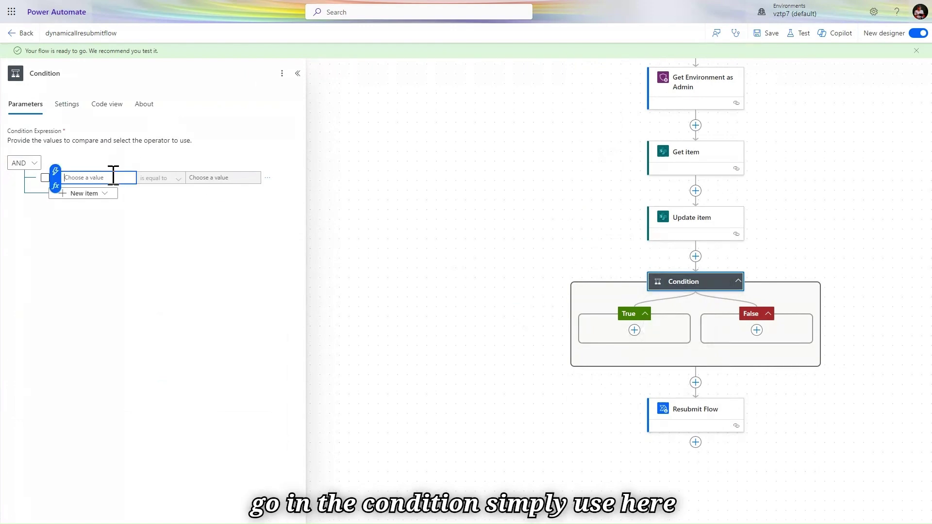
pyautogui.click(57, 182)
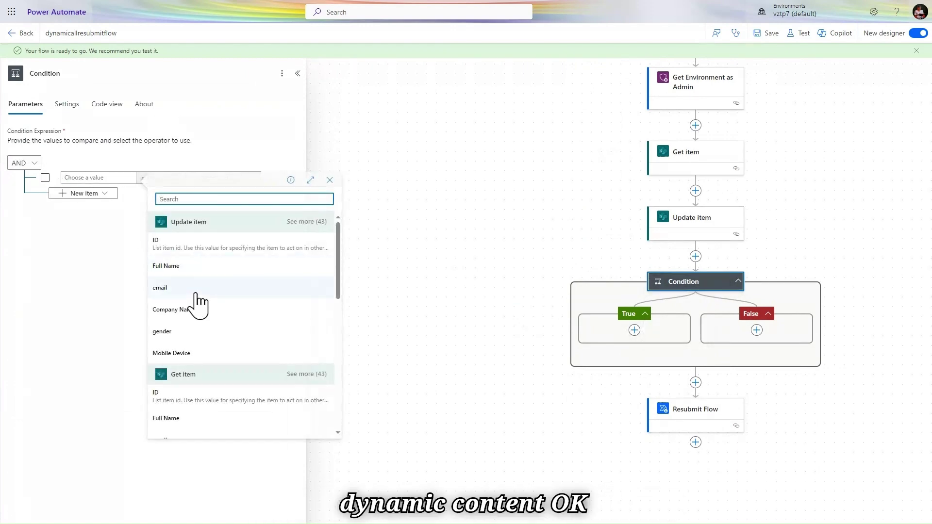
pyautogui.scroll(-2, 194, 363)
pyautogui.scroll(-3, 195, 366)
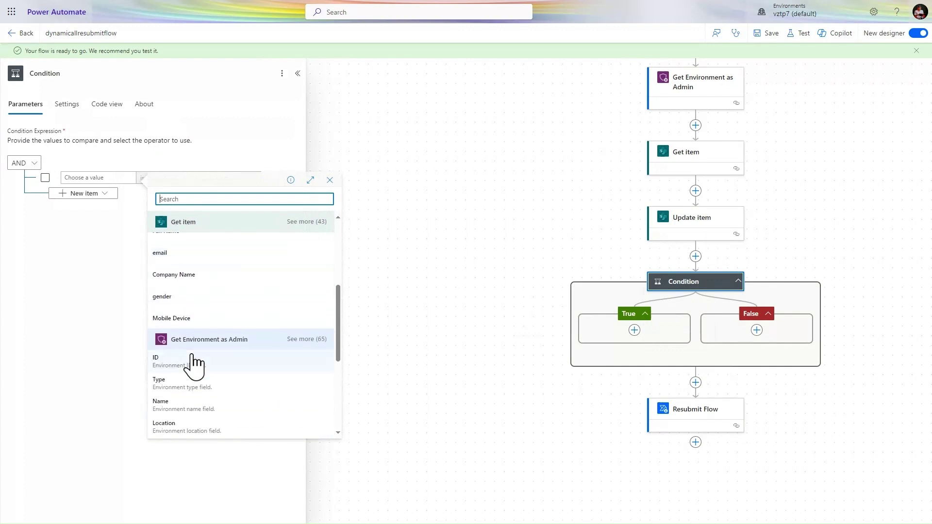
pyautogui.scroll(2, 195, 366)
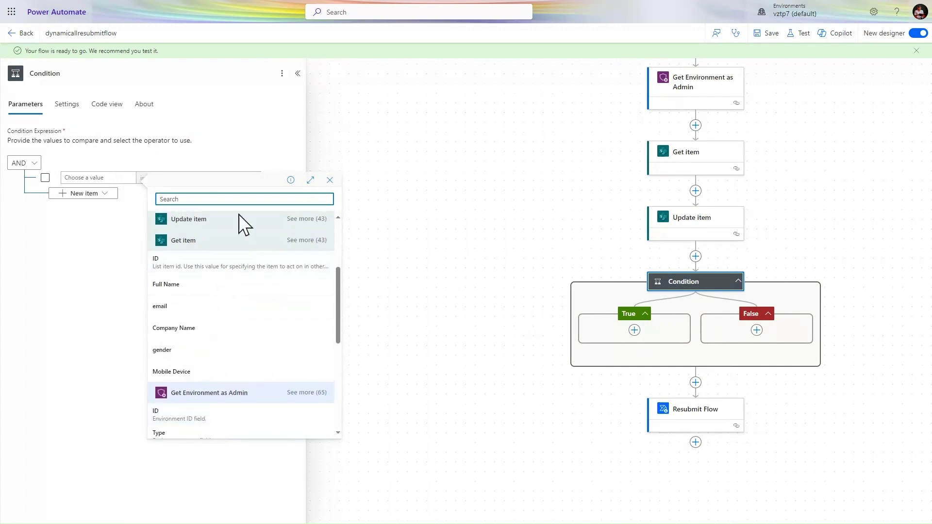
pyautogui.write('nu')
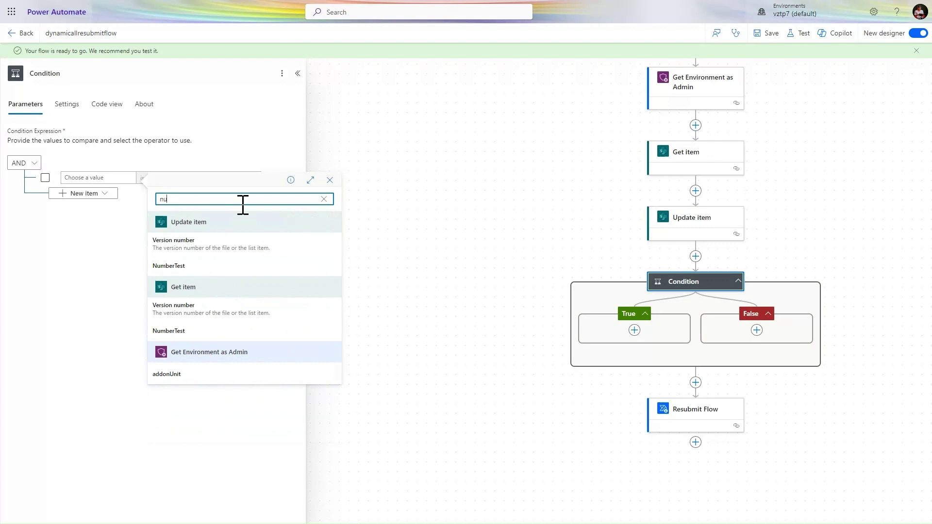
pyautogui.click(217, 267)
pyautogui.click(228, 177)
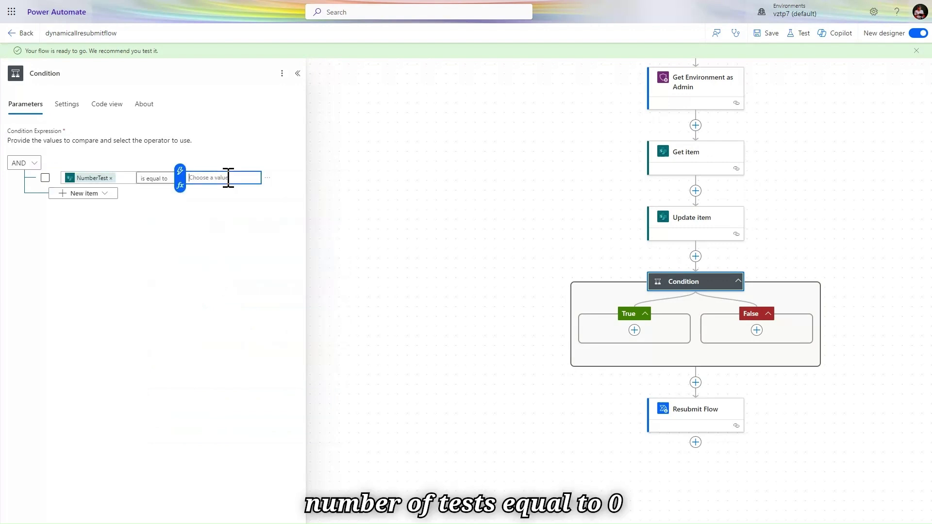
pyautogui.write('0')
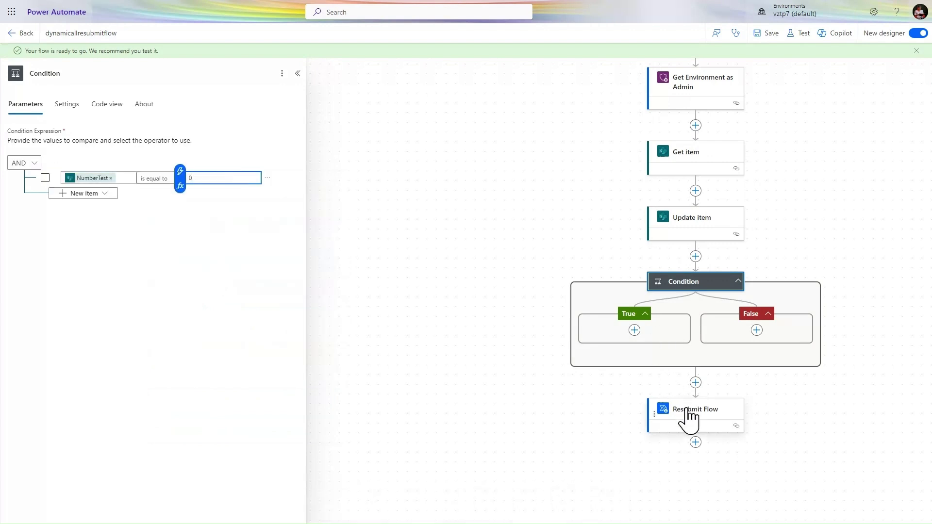
# Step: Move Resubmit Flow into the Condition's False branch and add a Terminate action after it
pyautogui.moveTo(688, 410); pyautogui.dragTo(757, 340)
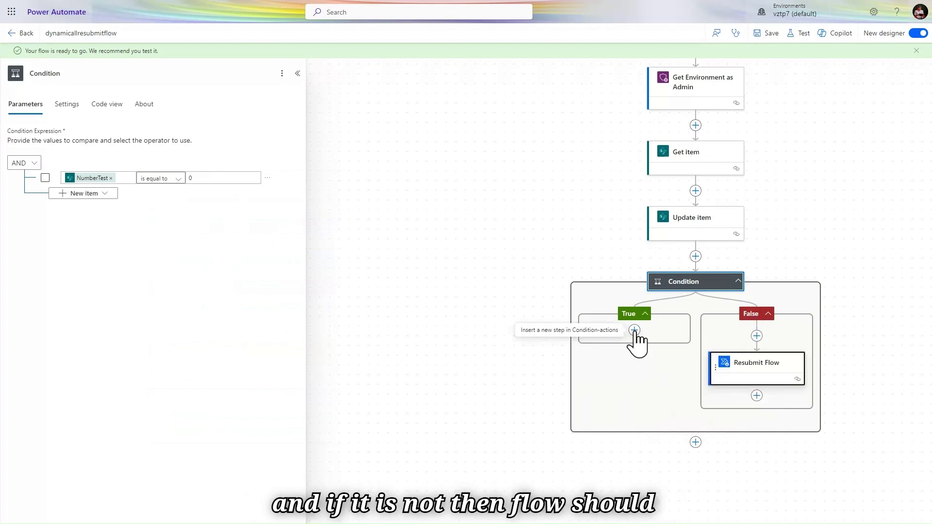
pyautogui.moveTo(375, 2)
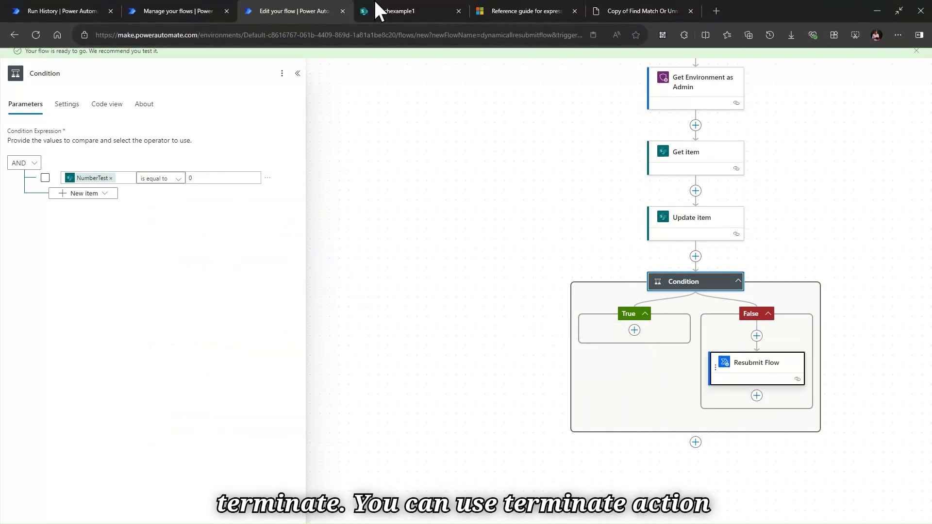
pyautogui.click(756, 395)
pyautogui.click(796, 396)
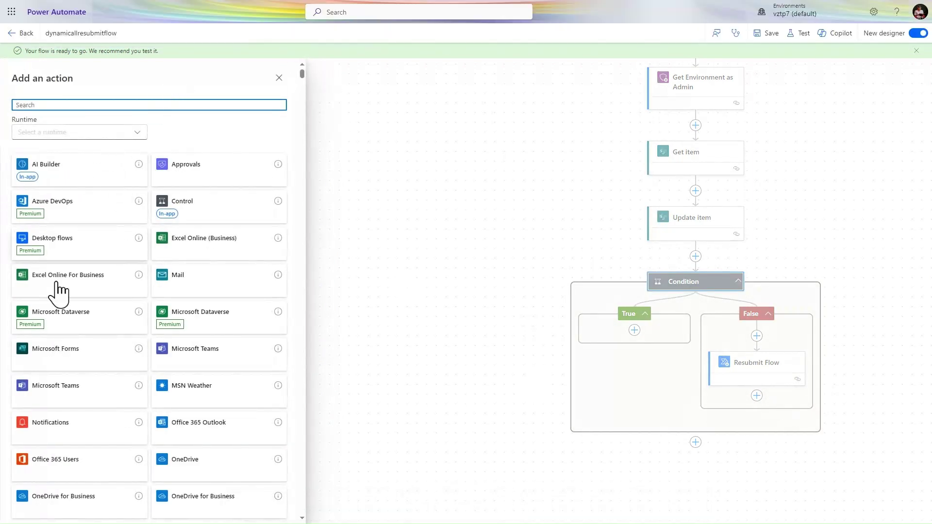
pyautogui.write('te')
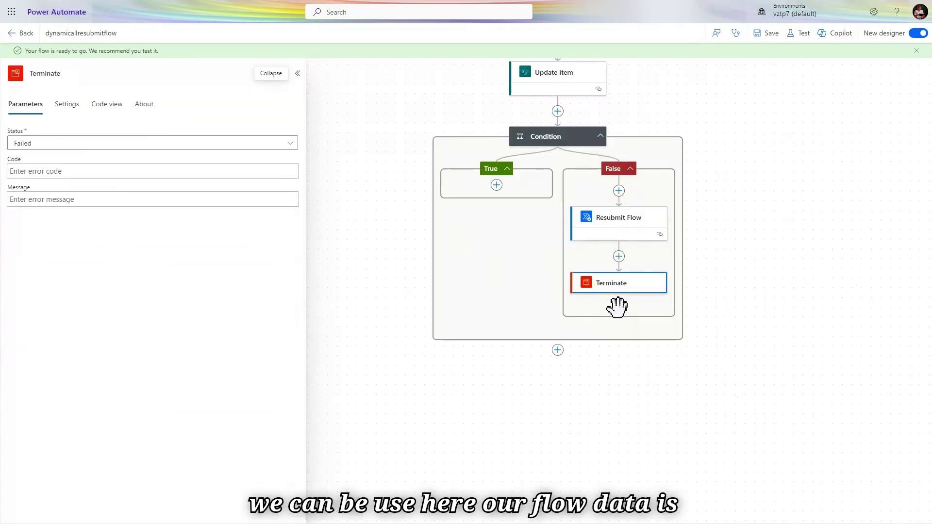
# Step: Set the Terminate action's status to Succeeded and paste a copy of the action into the Condition's True branch
pyautogui.click(287, 146)
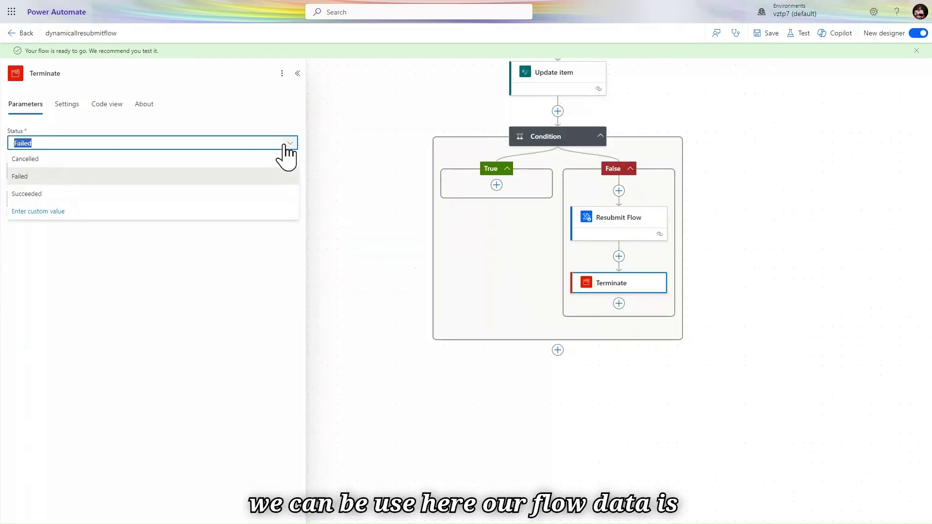
pyautogui.click(116, 193)
pyautogui.click(593, 285)
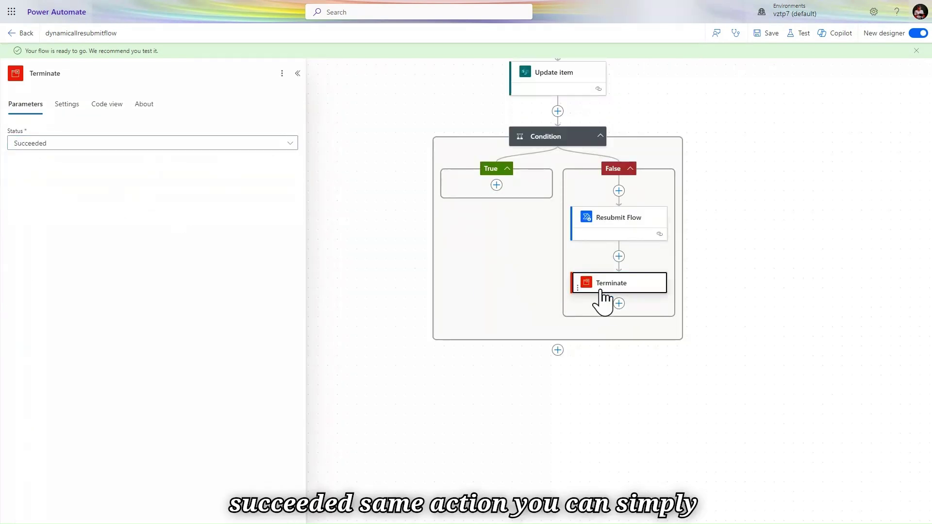
pyautogui.rightClick(600, 290)
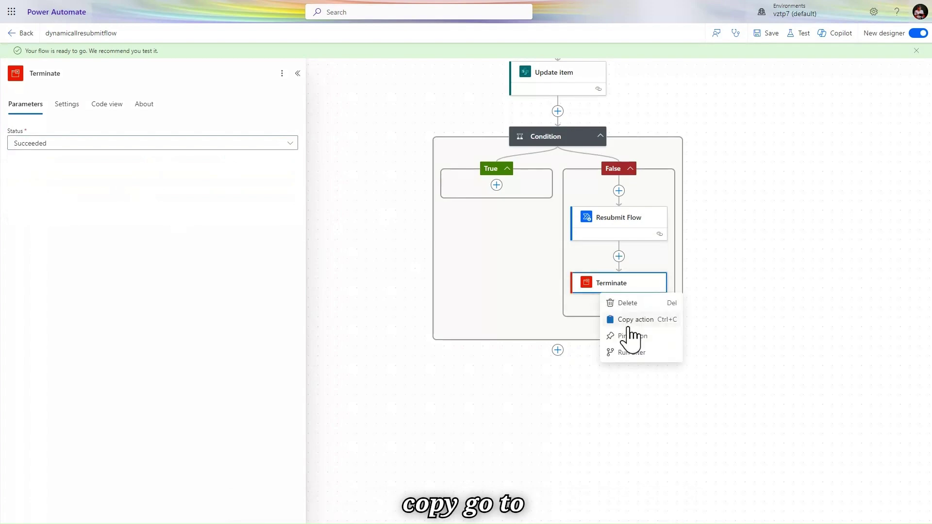
pyautogui.click(640, 320)
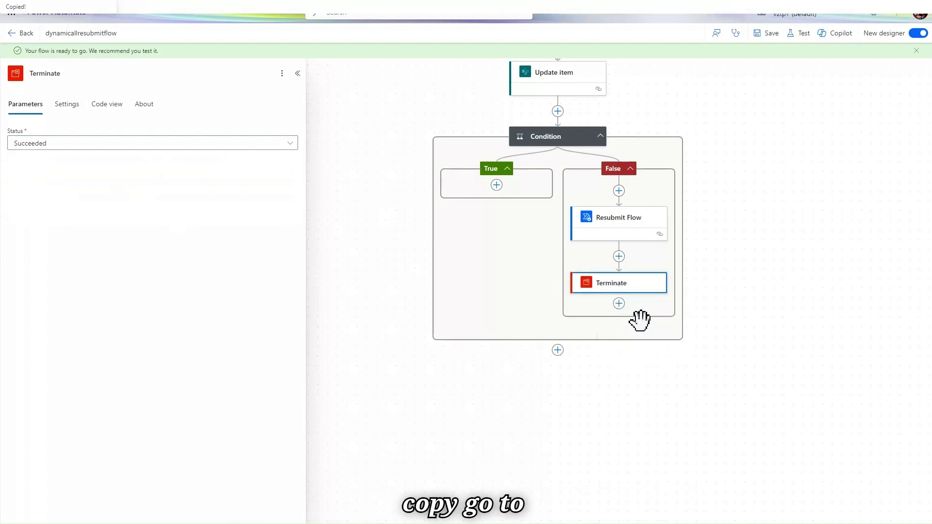
pyautogui.click(495, 185)
pyautogui.click(538, 193)
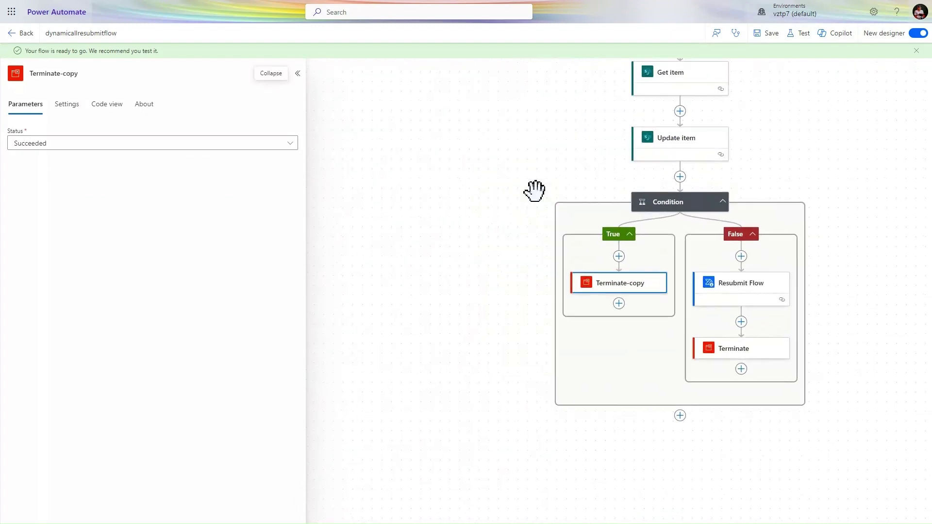
# Step: Save the flow and run it as a manual test
pyautogui.click(768, 34)
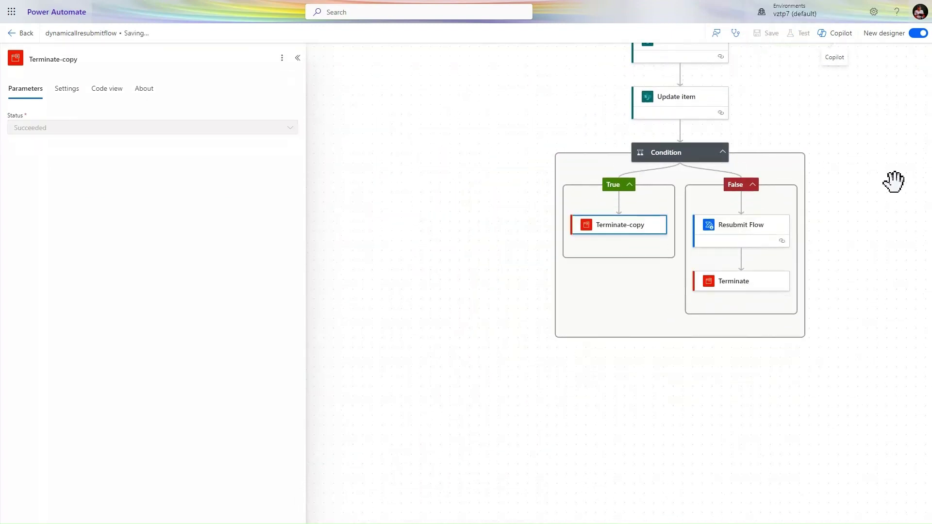
pyautogui.click(800, 34)
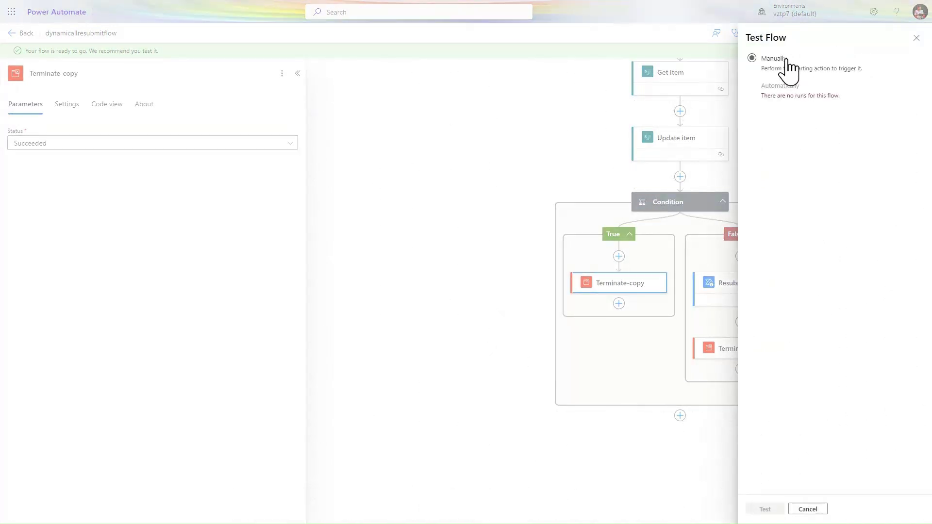
pyautogui.click(784, 60)
pyautogui.click(766, 510)
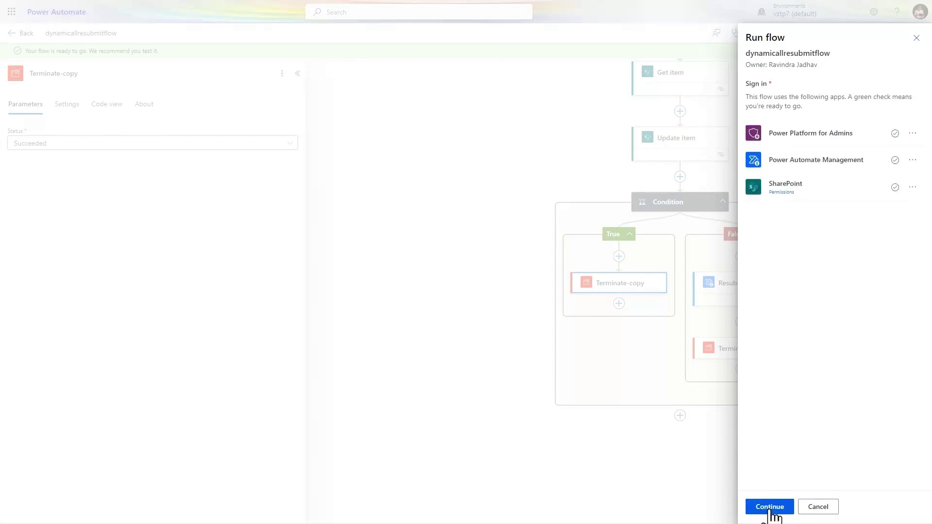
pyautogui.click(771, 508)
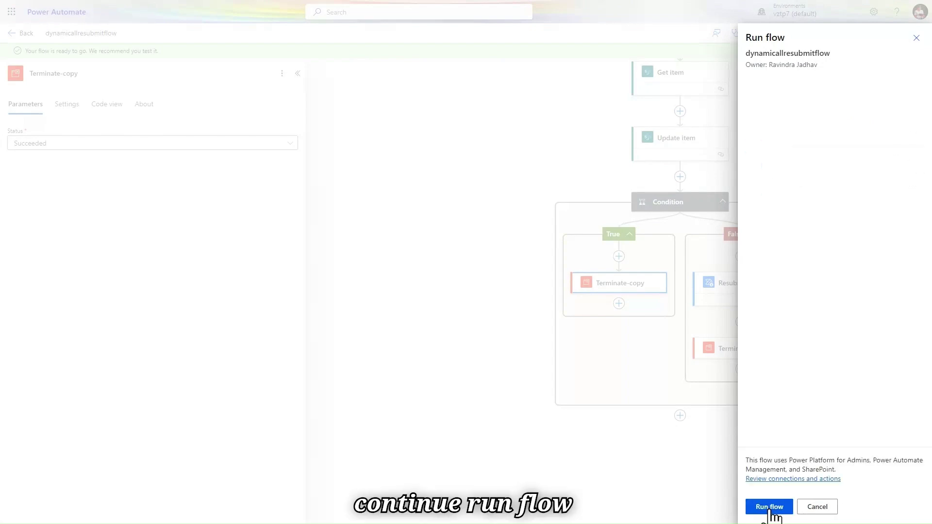
pyautogui.click(771, 513)
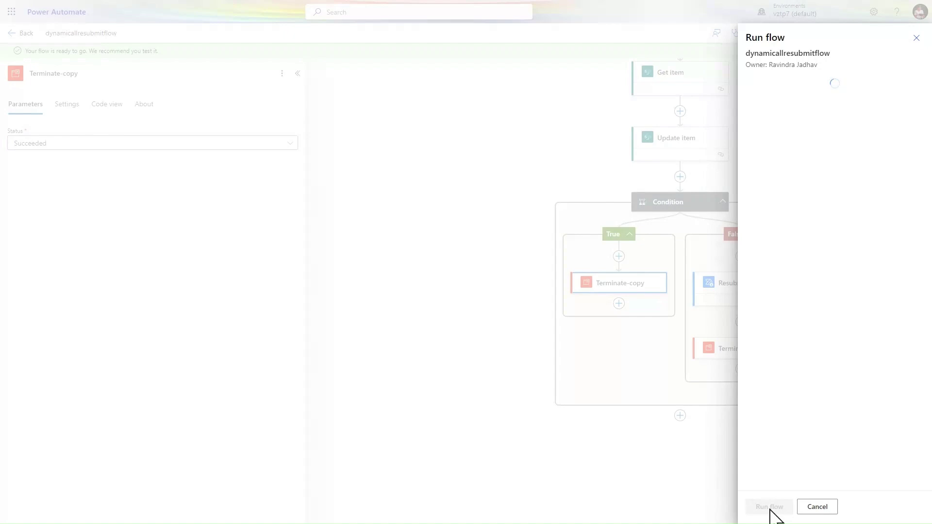
pyautogui.click(770, 508)
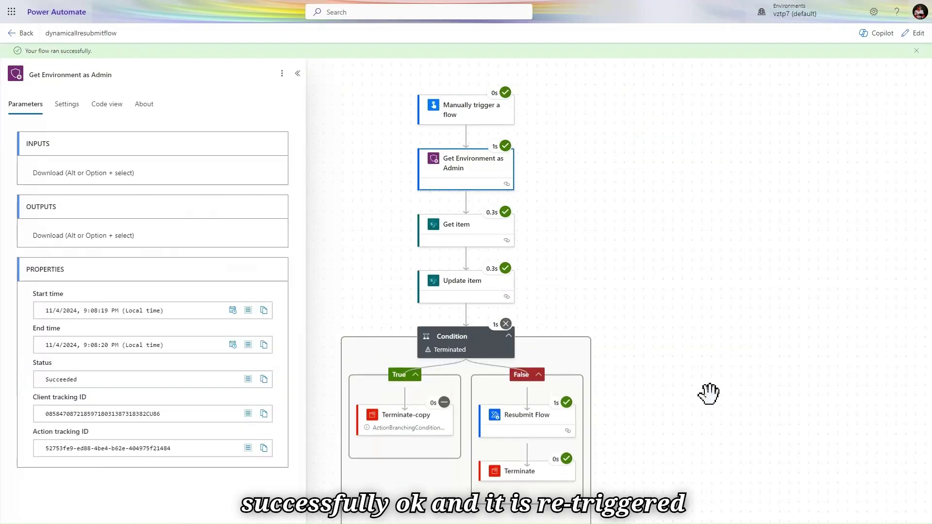
# Step: Return to the dynamicallresubmitflow details page and open its complete run history
pyautogui.click(21, 34)
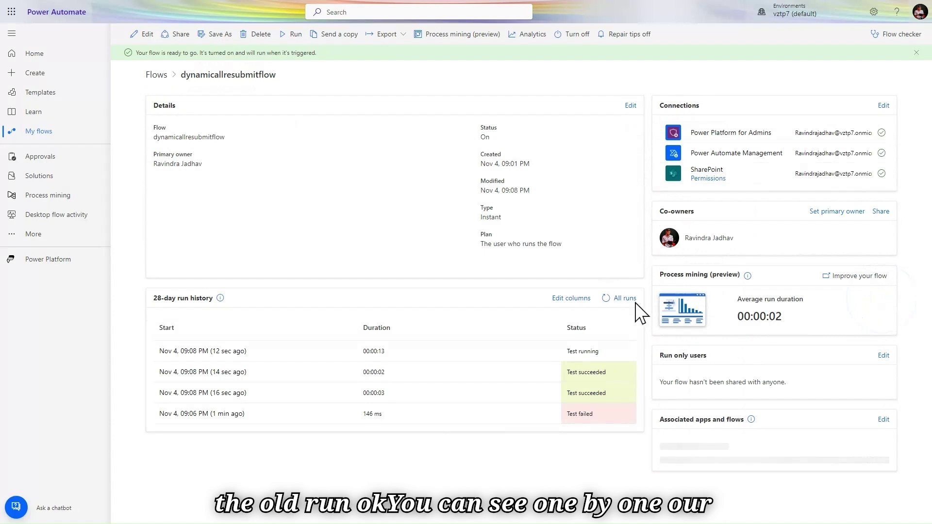
pyautogui.click(628, 299)
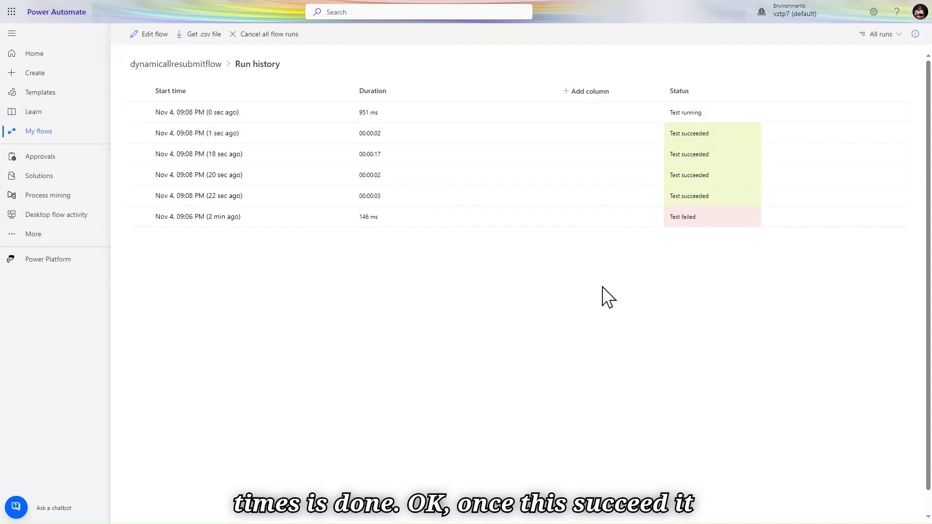
# Step: Check NumberTest for item 4 in the SharePoint MOCK_DATA list, then return to the Power Automate run history and refresh it
pyautogui.moveTo(306, 1)
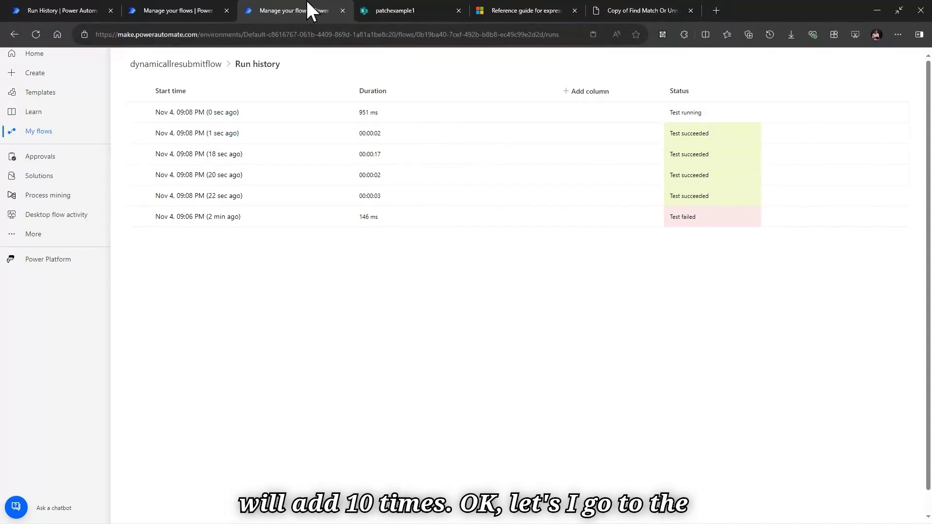
pyautogui.click(401, 11)
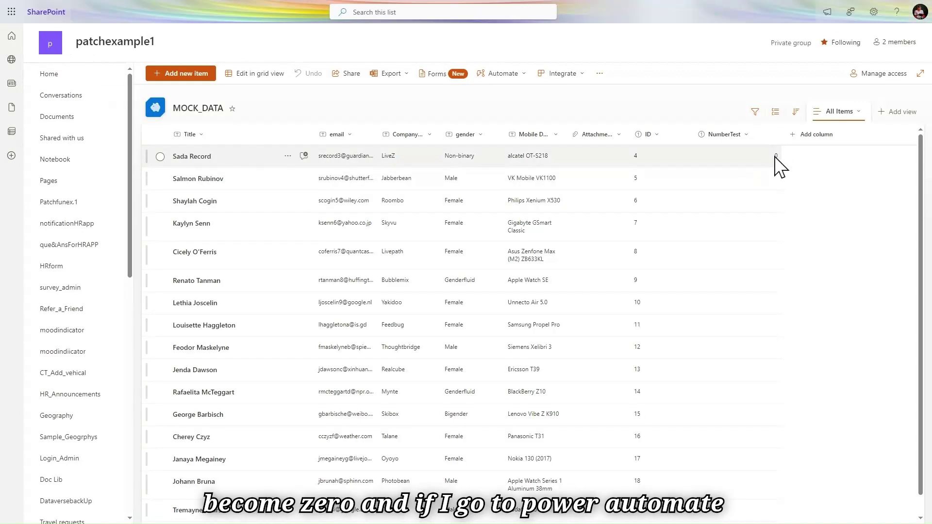
pyautogui.moveTo(463, 1)
pyautogui.click(294, 7)
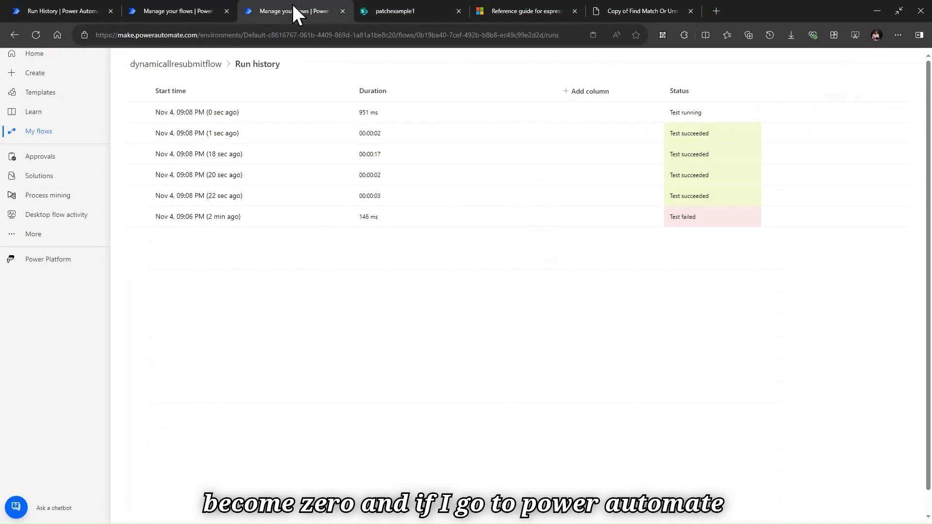
pyautogui.click(35, 34)
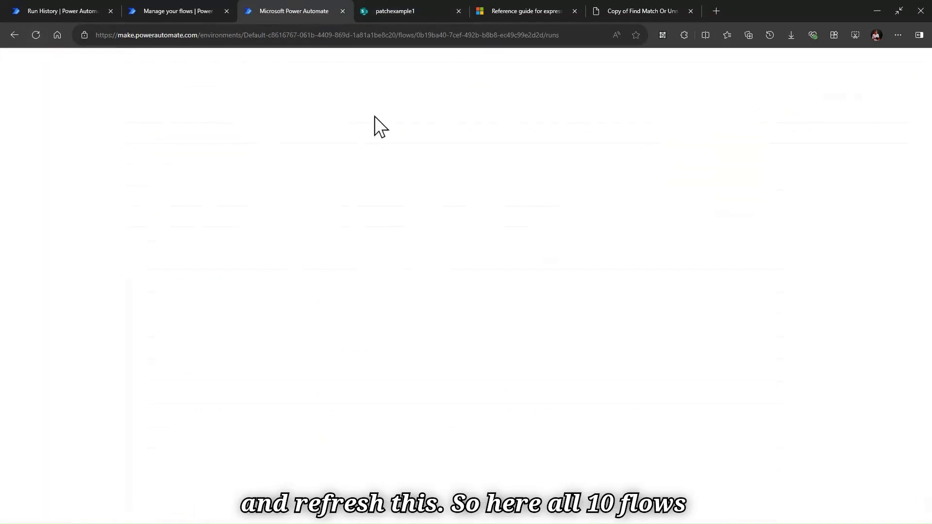